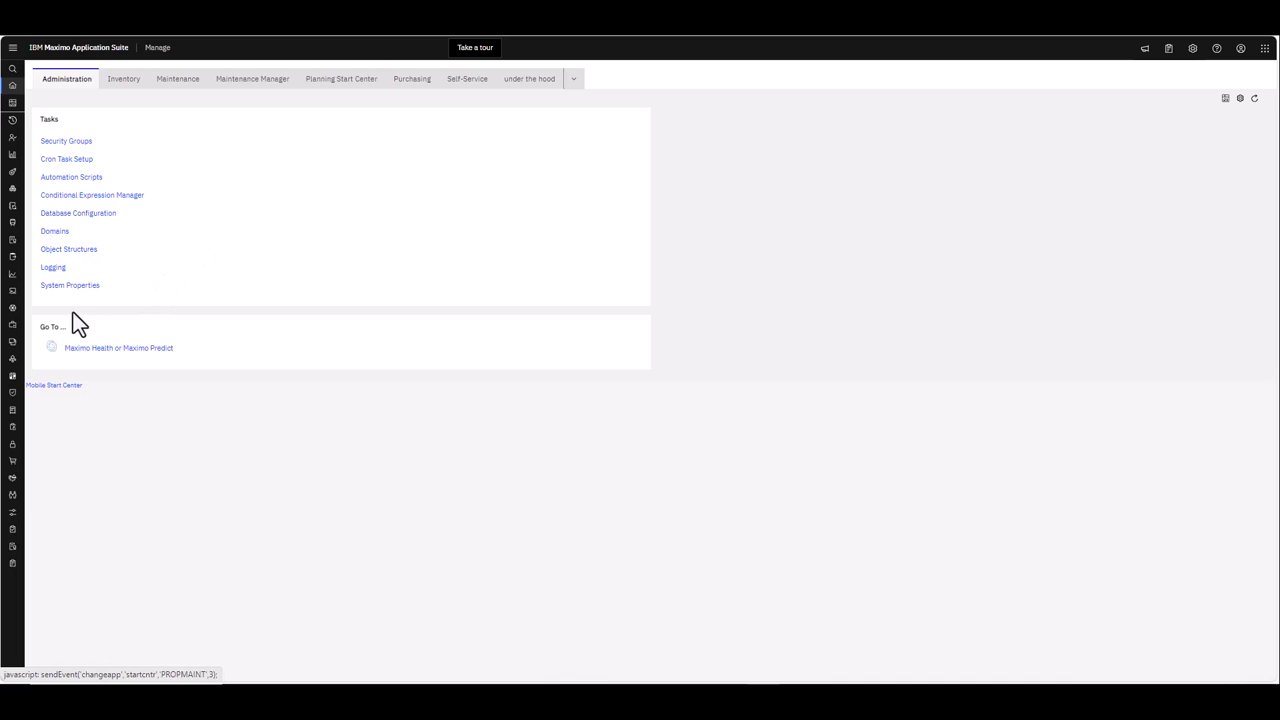
# Step: Open Graphical Scheduling from the Planning and Scheduling module and start a new schedule
pyautogui.moveTo(21, 320)
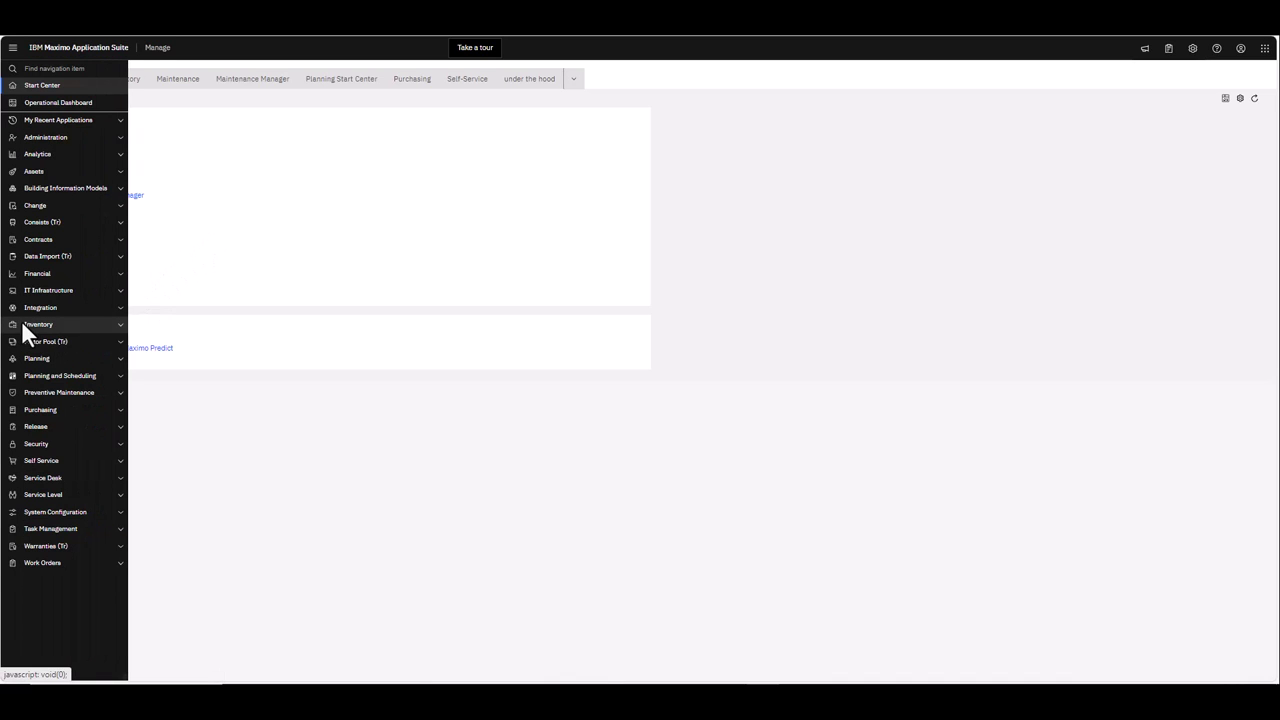
pyautogui.click(64, 386)
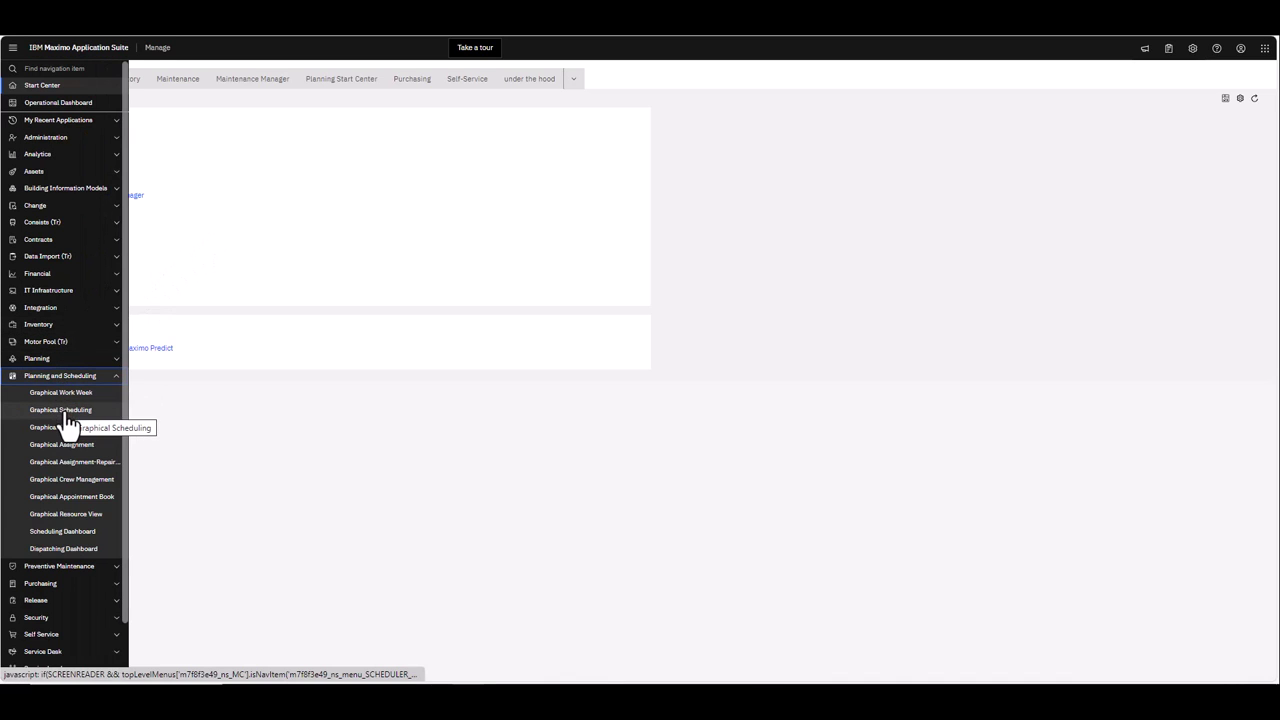
pyautogui.click(65, 412)
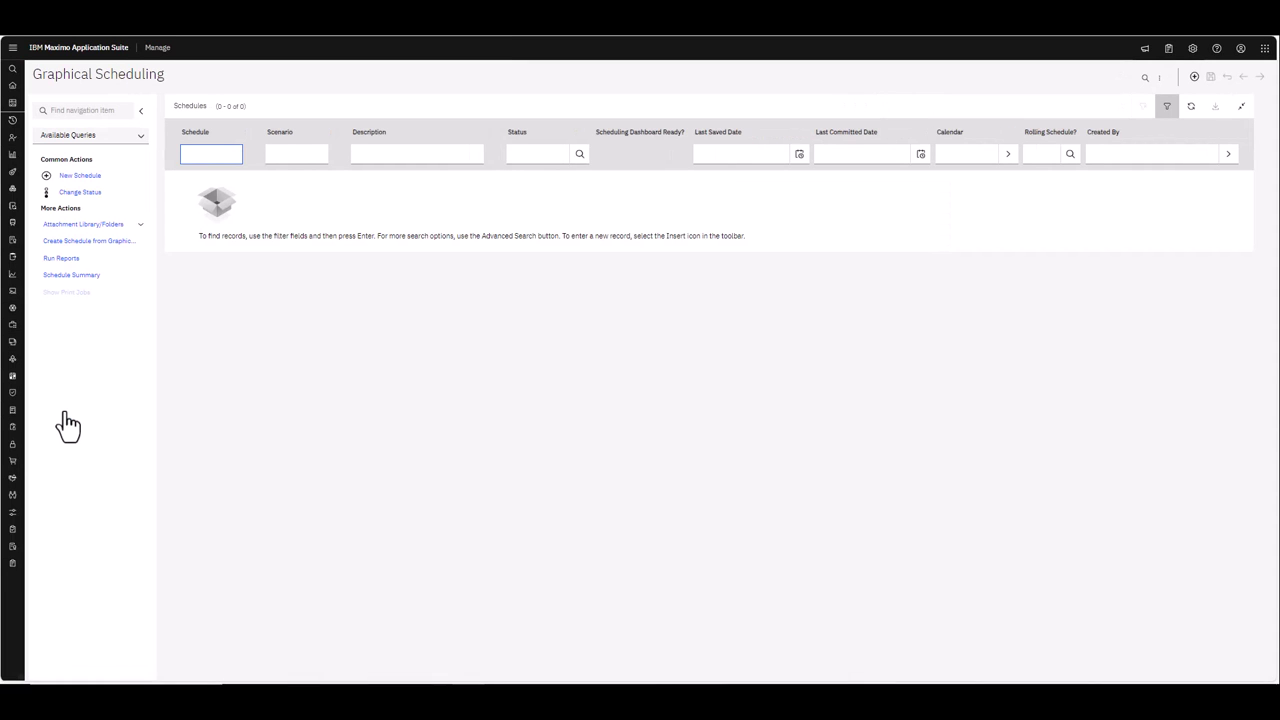
pyautogui.click(82, 180)
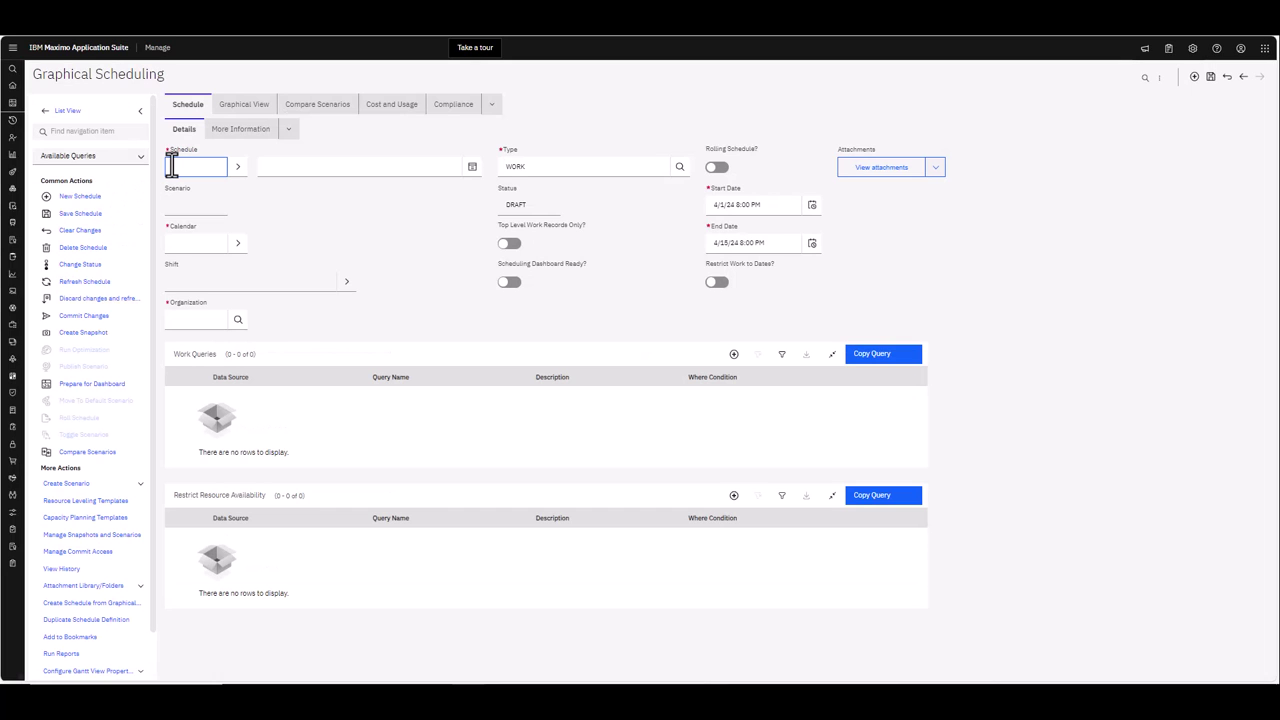
# Step: Name the new schedule Weekly Sched and give it the description 5 Week Schedule
pyautogui.click(172, 166)
pyautogui.write('Weekly Sched')
pyautogui.click(286, 168)
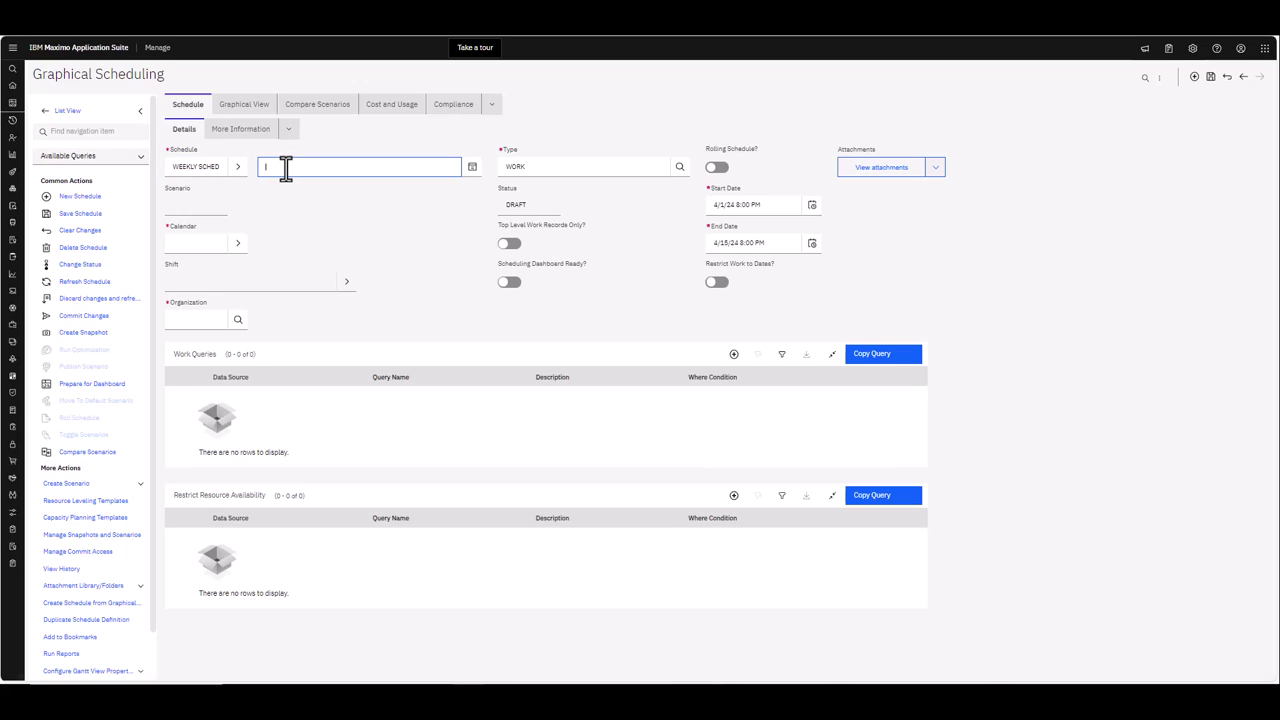
pyautogui.write('5 Weekly')
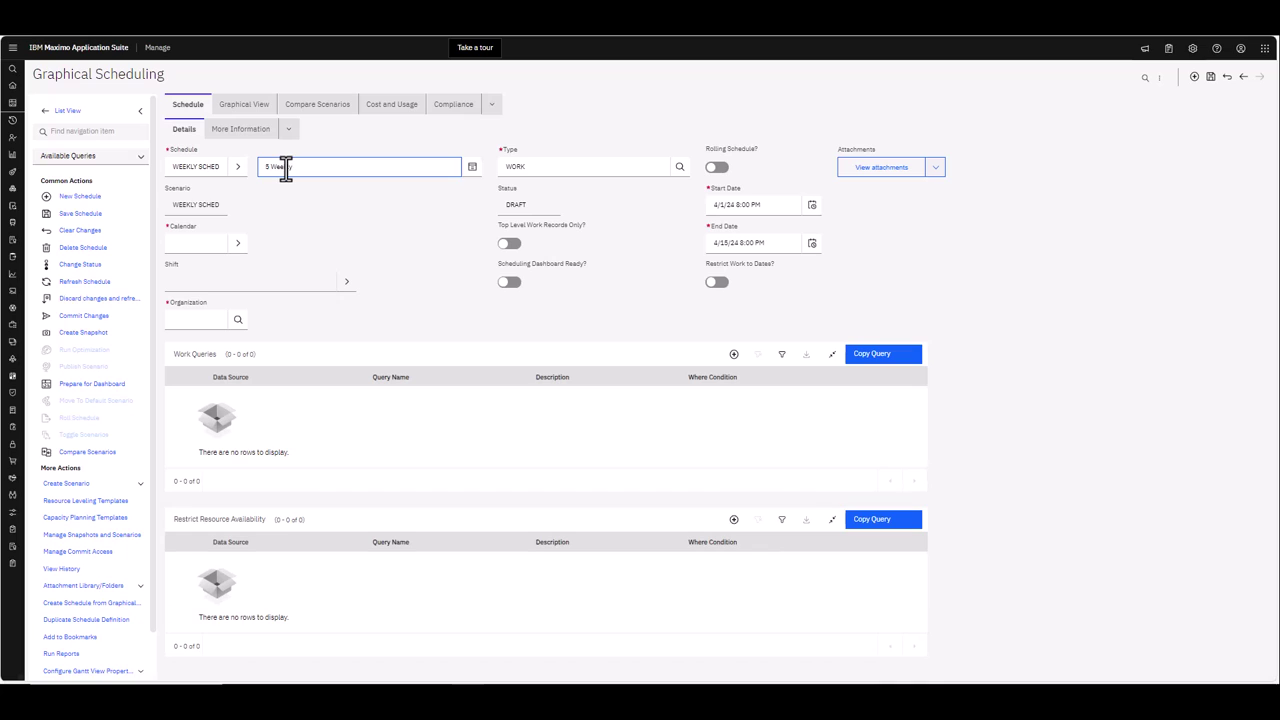
pyautogui.press('BackSpace')
pyautogui.press('BackSpace')
pyautogui.write(' Schedule')
# Step: Look up the available schedule types without selecting a different one
pyautogui.click(287, 167)
pyautogui.click(289, 235)
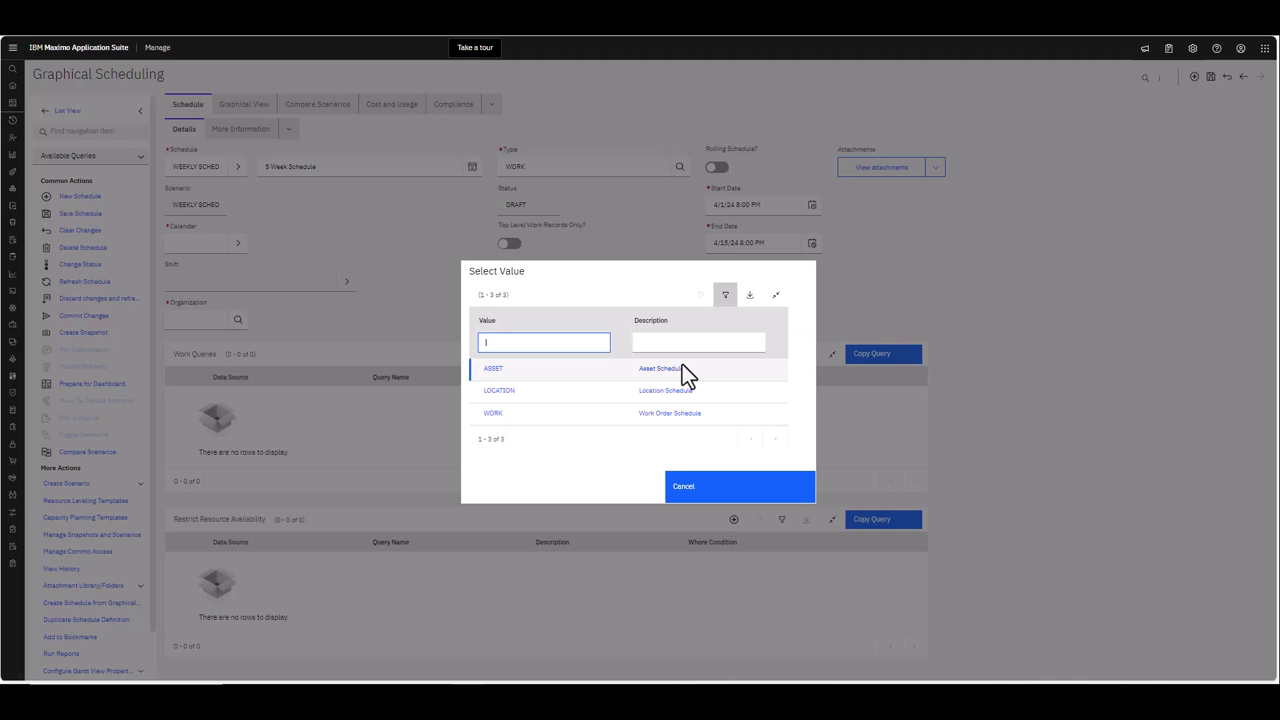
pyautogui.click(730, 488)
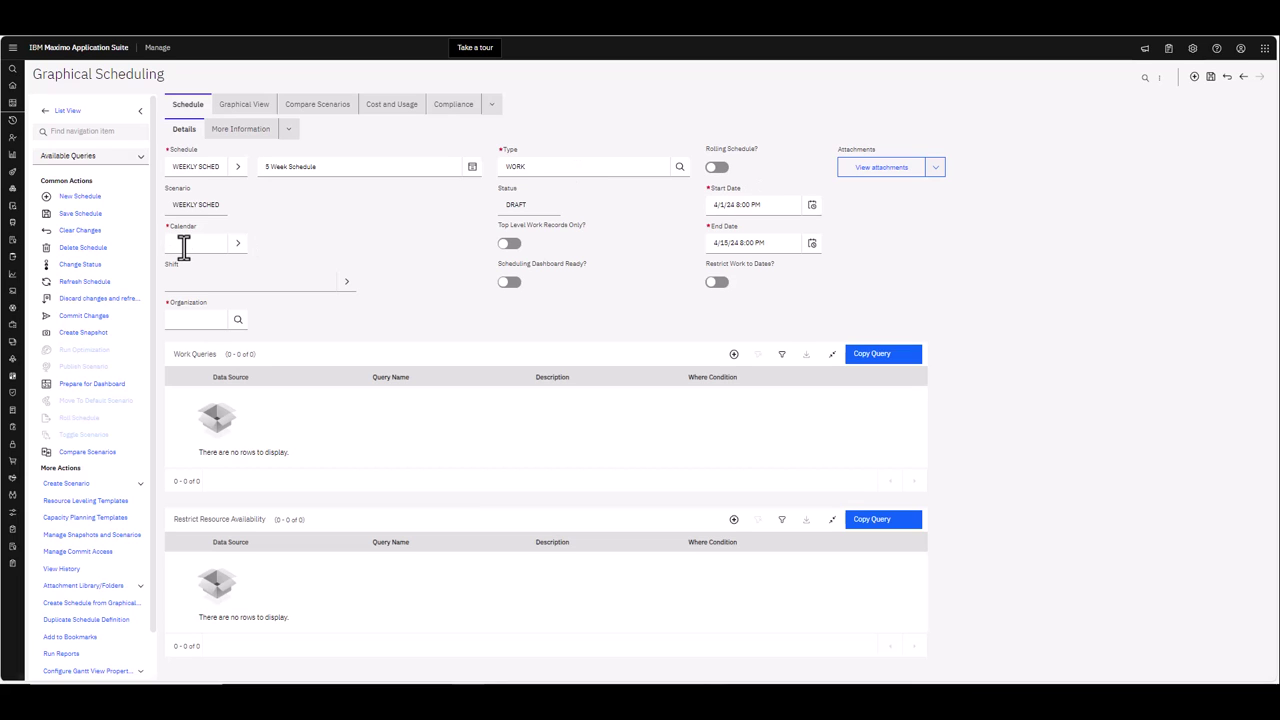
# Step: Assign the EAGLENA DAY calendar and the DAY, EVENING and NIGHT shifts to the schedule
pyautogui.click(242, 243)
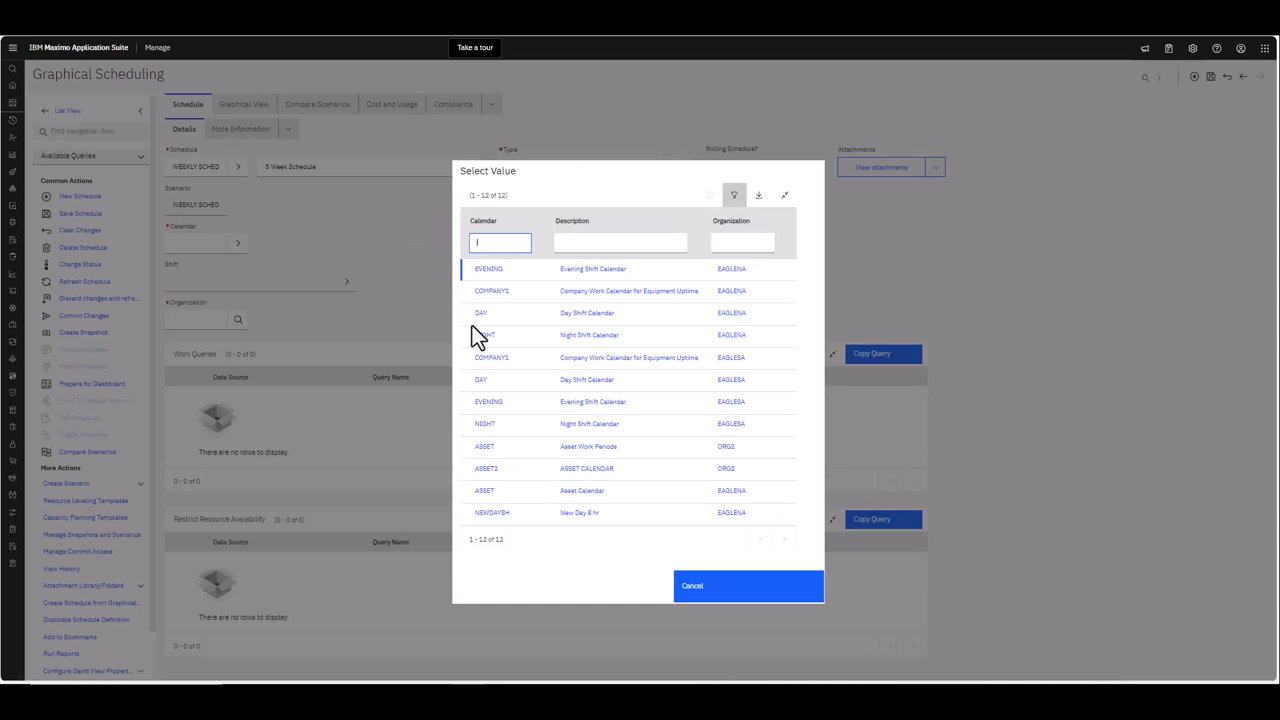
pyautogui.click(481, 318)
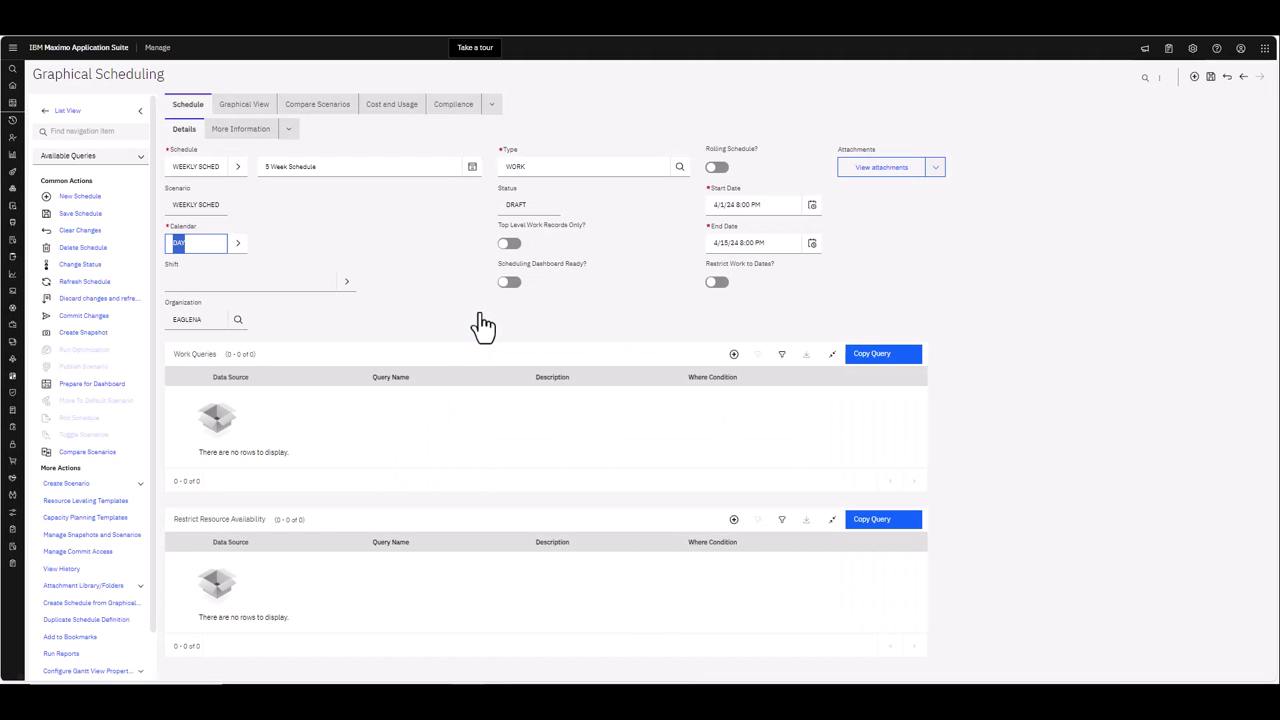
pyautogui.click(347, 282)
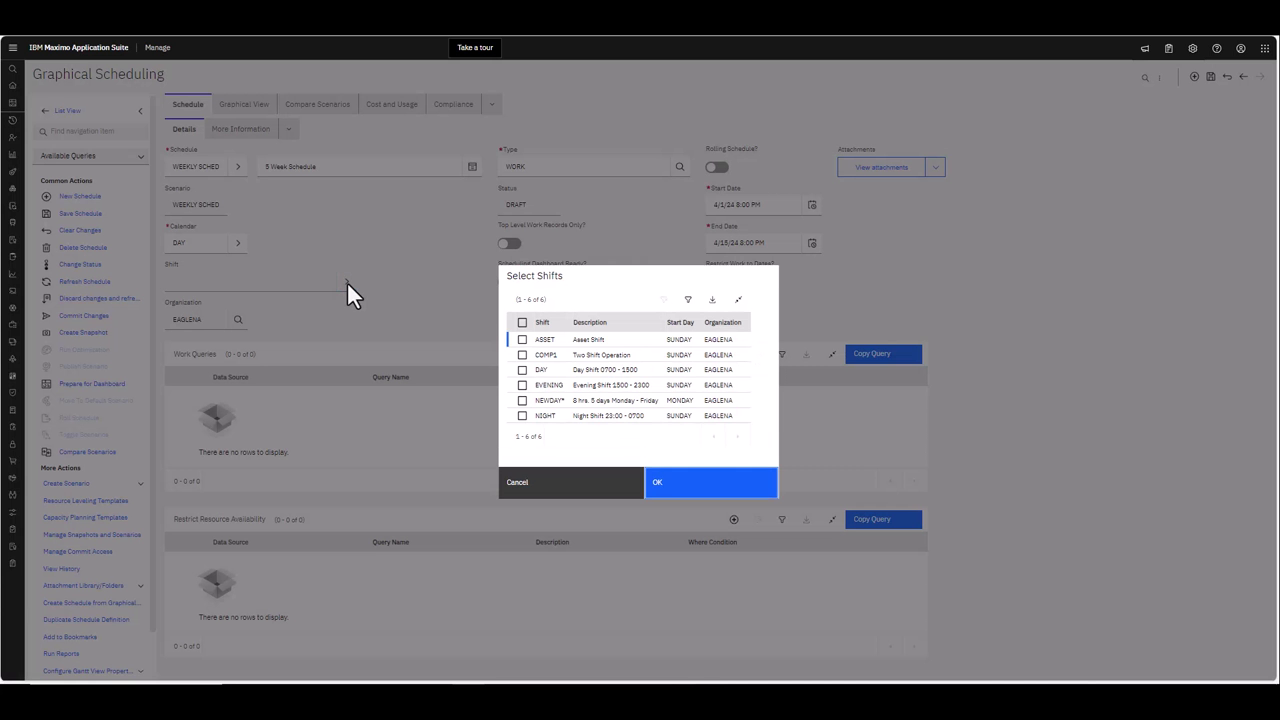
pyautogui.click(522, 369)
pyautogui.click(522, 373)
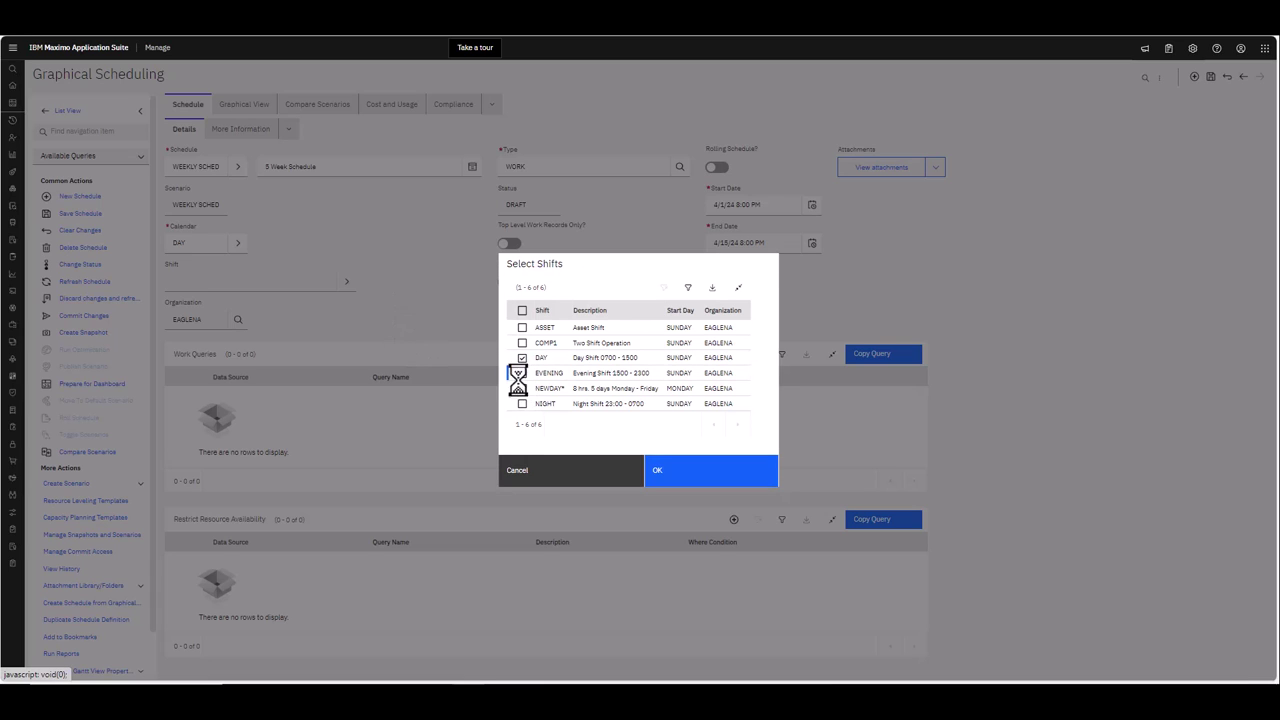
pyautogui.click(522, 403)
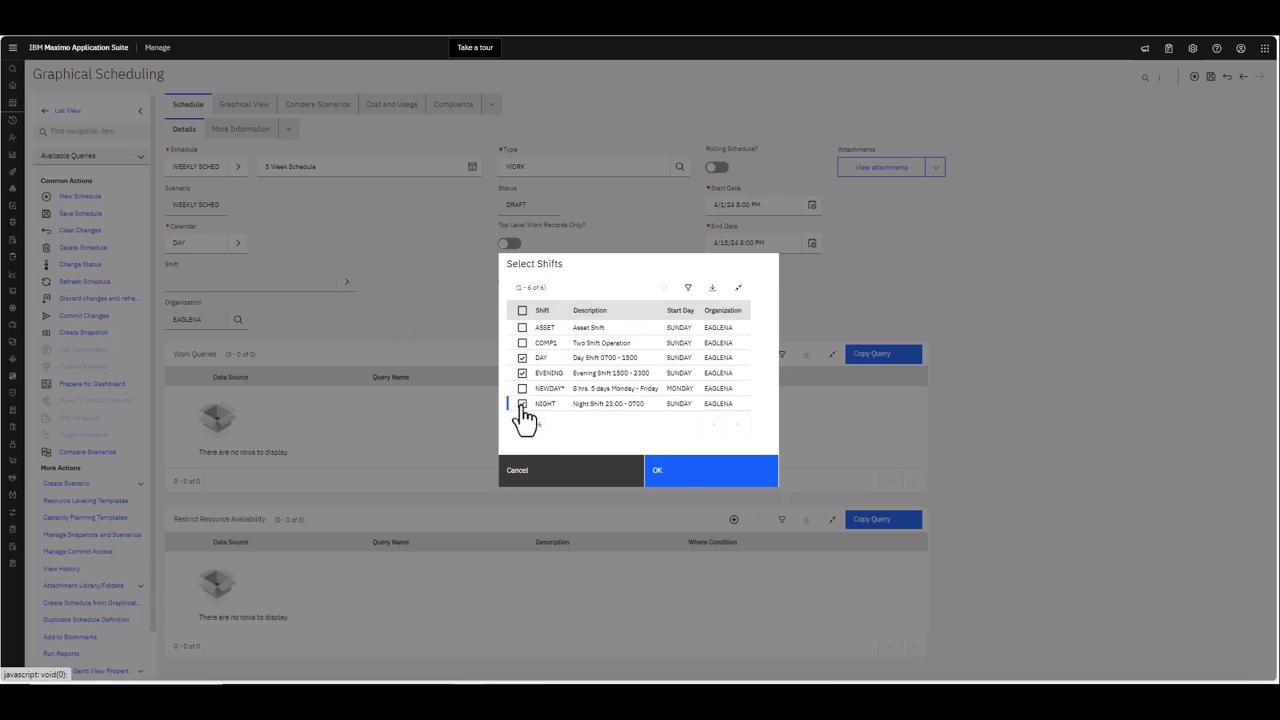
pyautogui.click(676, 484)
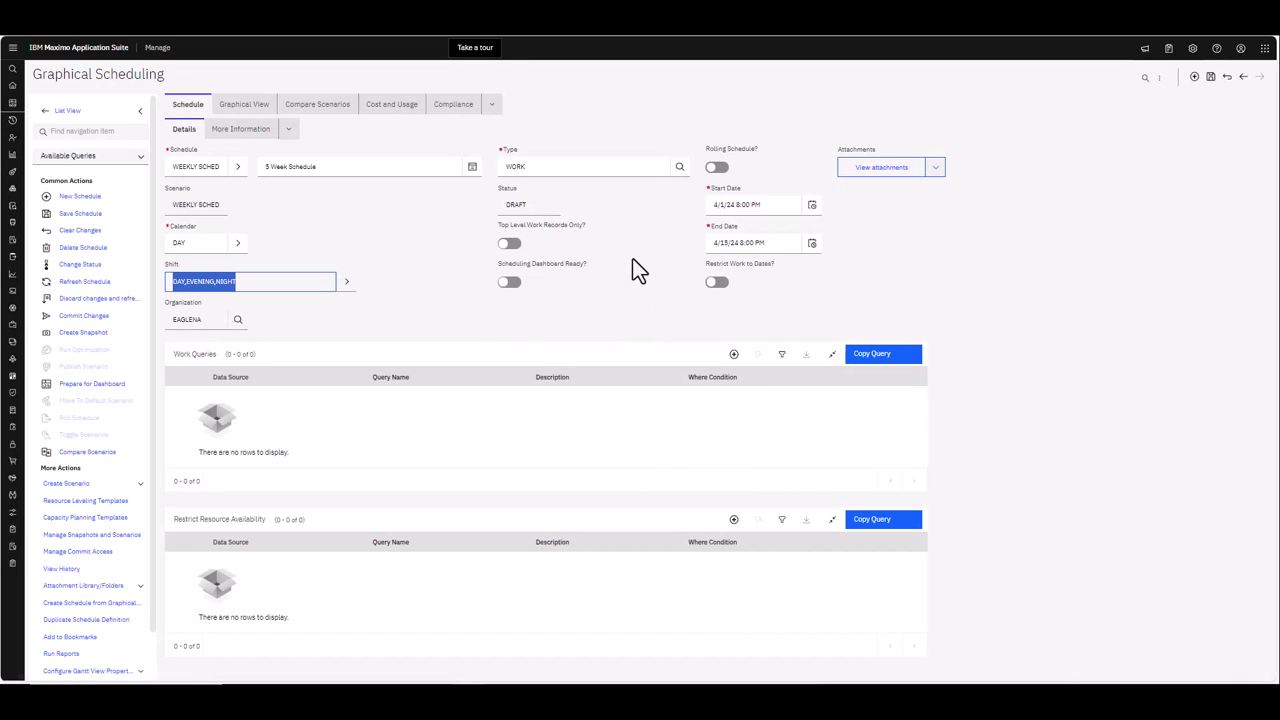
# Step: Switch the Top Level Work Records Only option on and back off
pyautogui.click(509, 244)
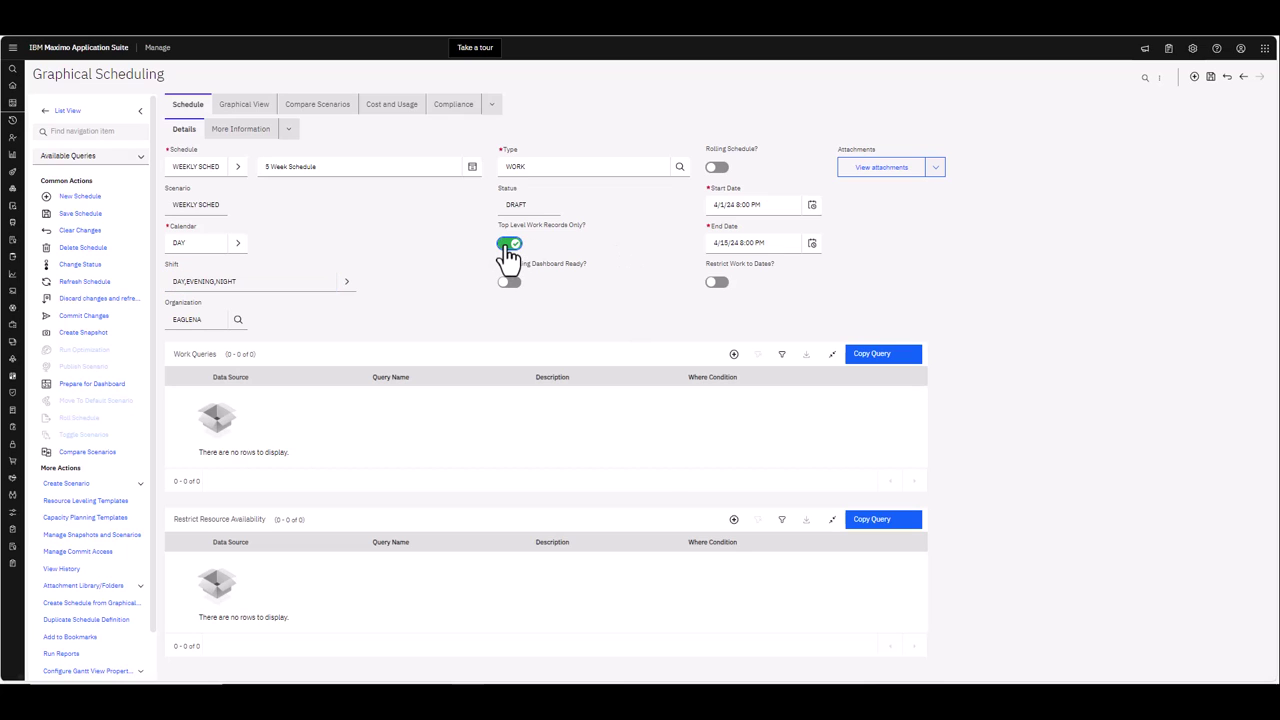
pyautogui.click(511, 245)
# Step: Set the schedule's start date to 3/24/2024 12:00 AM
pyautogui.click(812, 205)
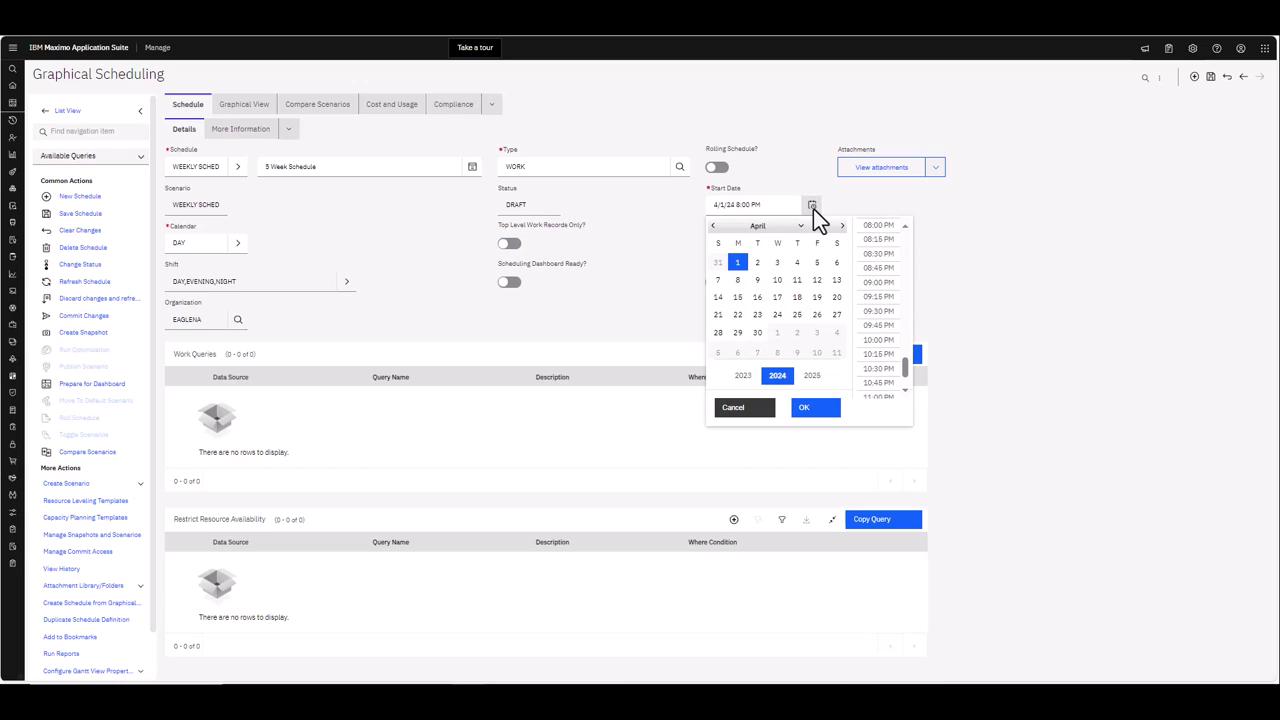
pyautogui.click(713, 226)
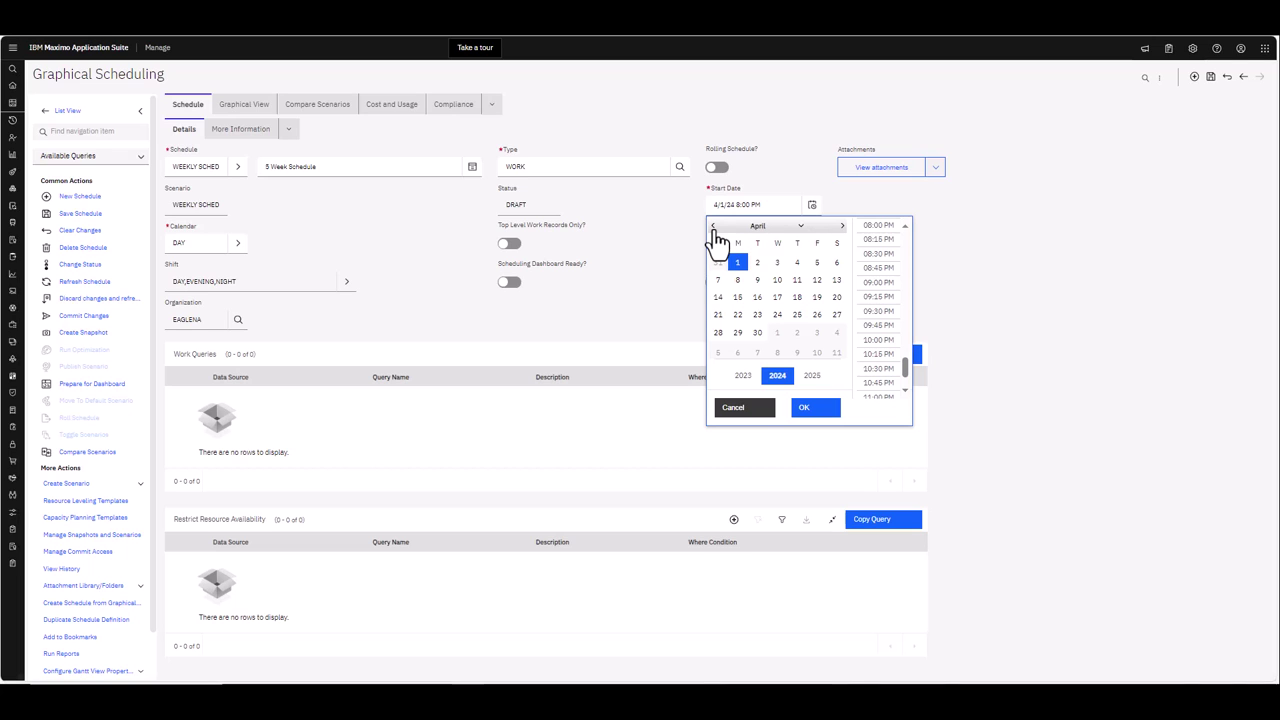
pyautogui.click(718, 333)
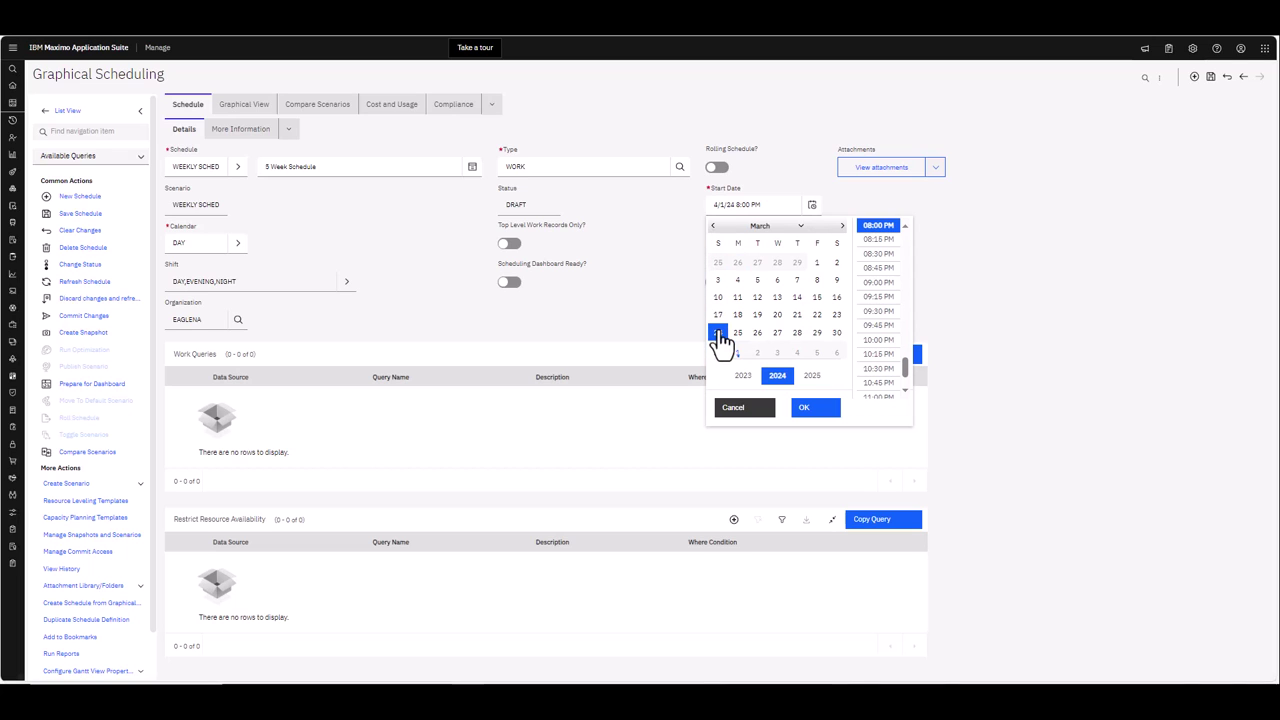
pyautogui.scroll(5, 903, 228)
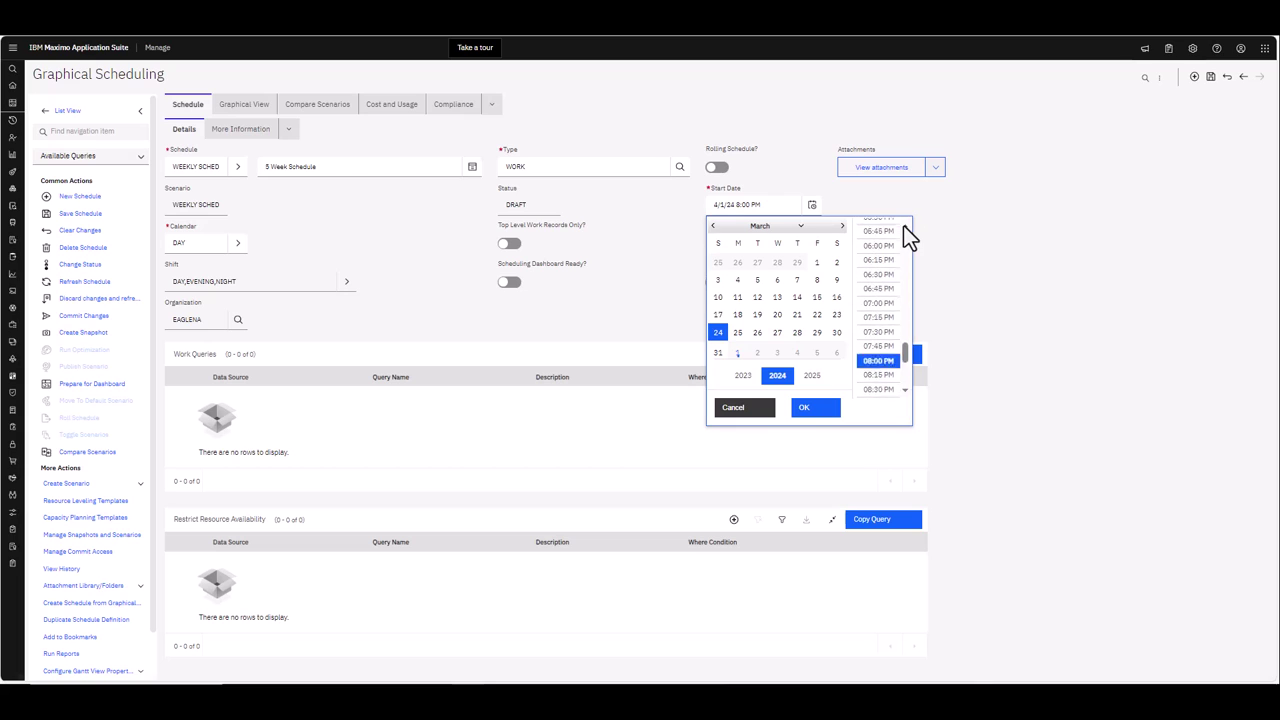
pyautogui.scroll(9, 903, 228)
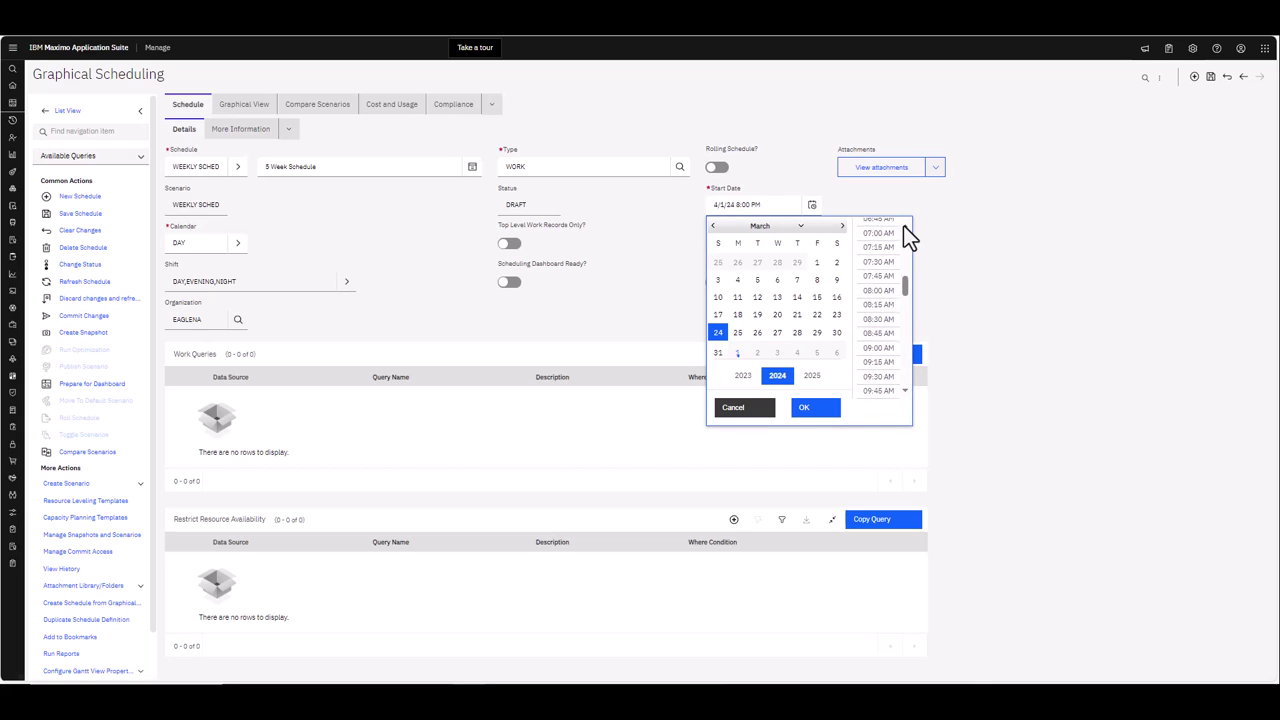
pyautogui.scroll(3, 903, 228)
pyautogui.click(878, 225)
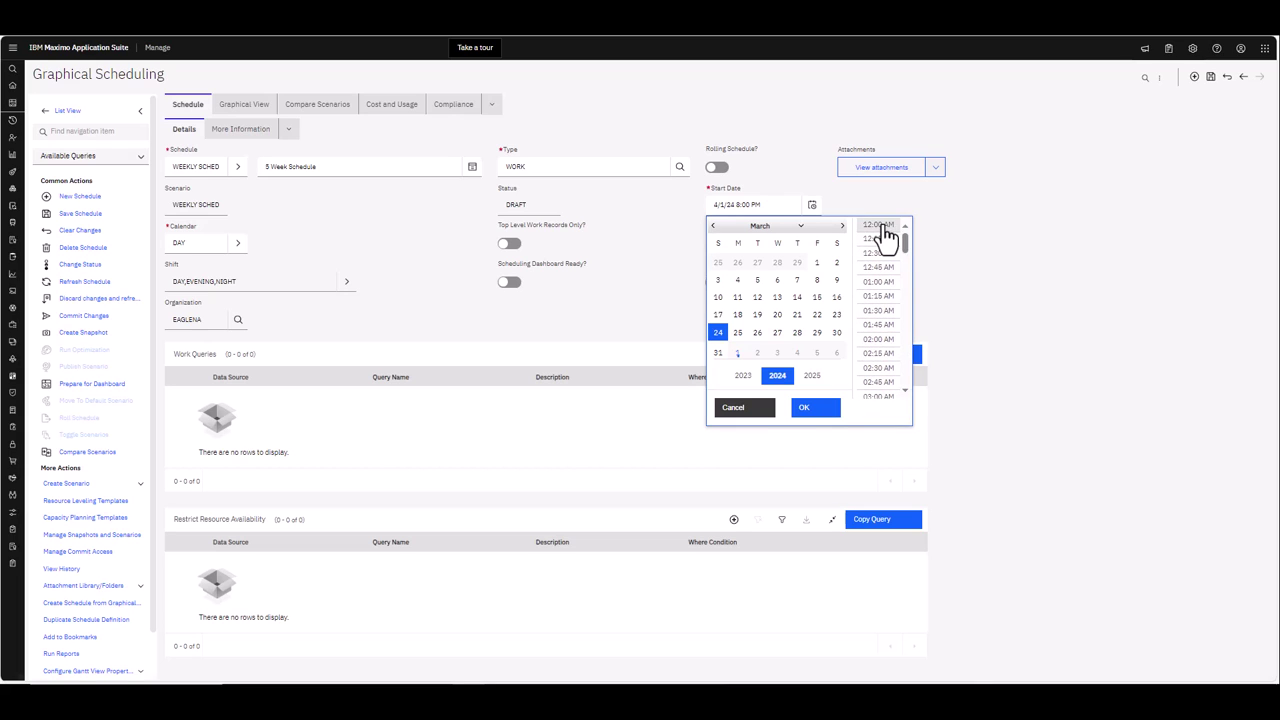
pyautogui.click(811, 409)
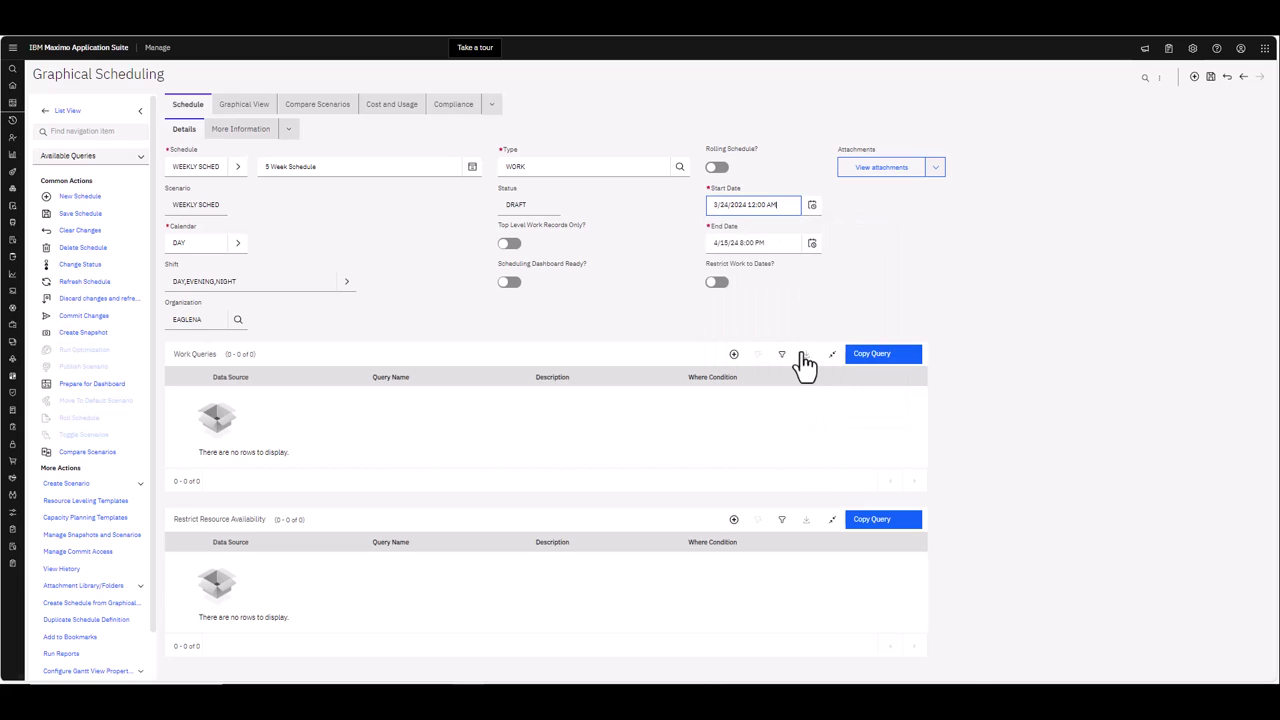
# Step: Set the schedule's end date to 4/27/2024 11:45 PM and enable Restrict Work to Dates
pyautogui.click(812, 244)
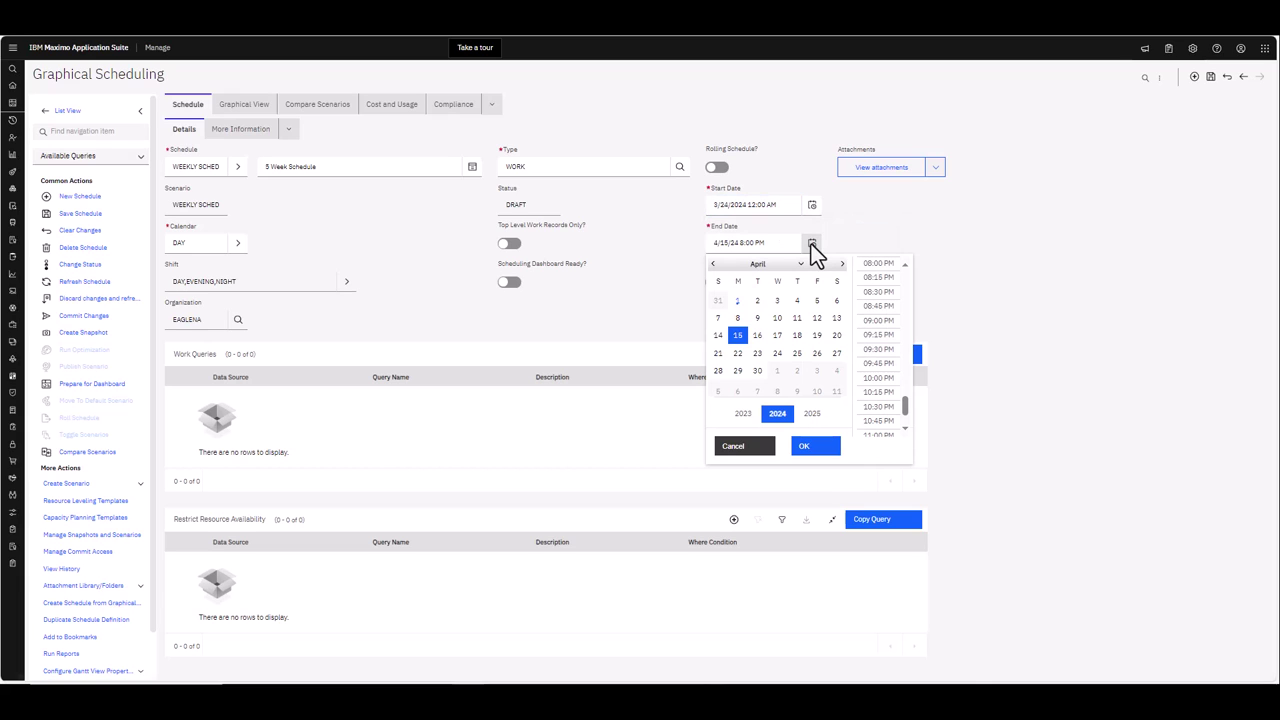
pyautogui.click(836, 354)
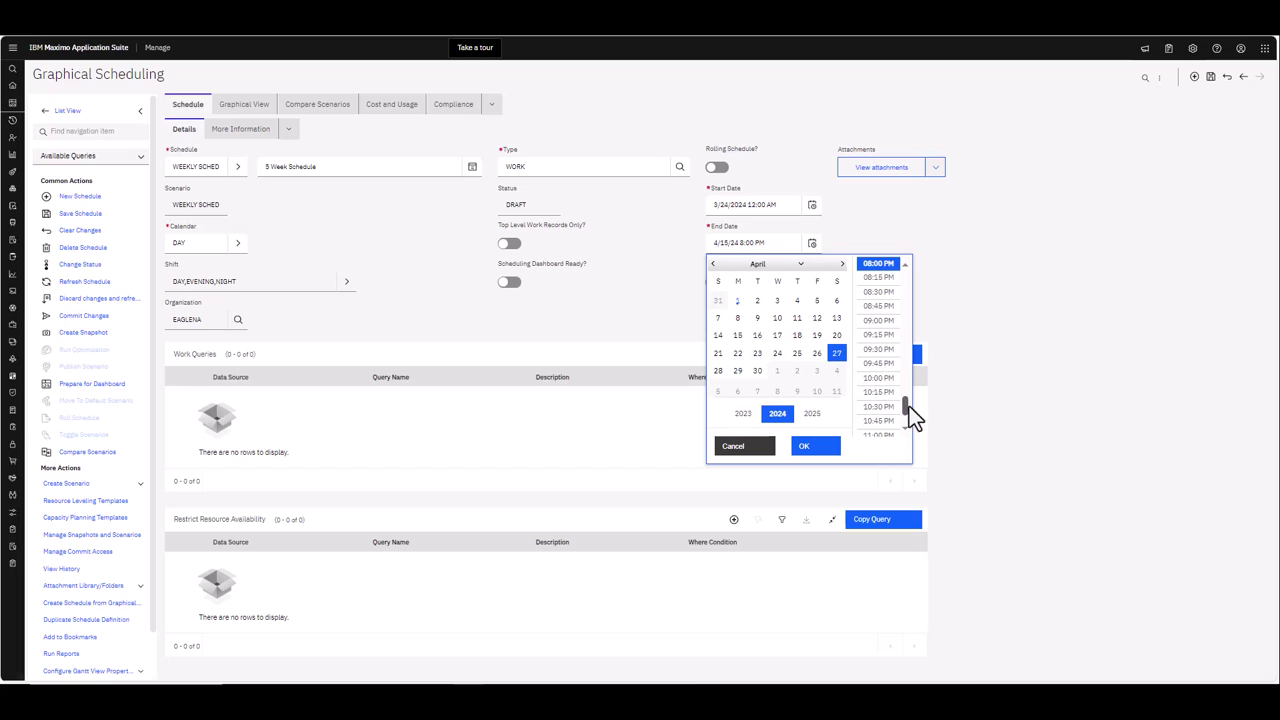
pyautogui.scroll(-2, 903, 403)
pyautogui.click(879, 431)
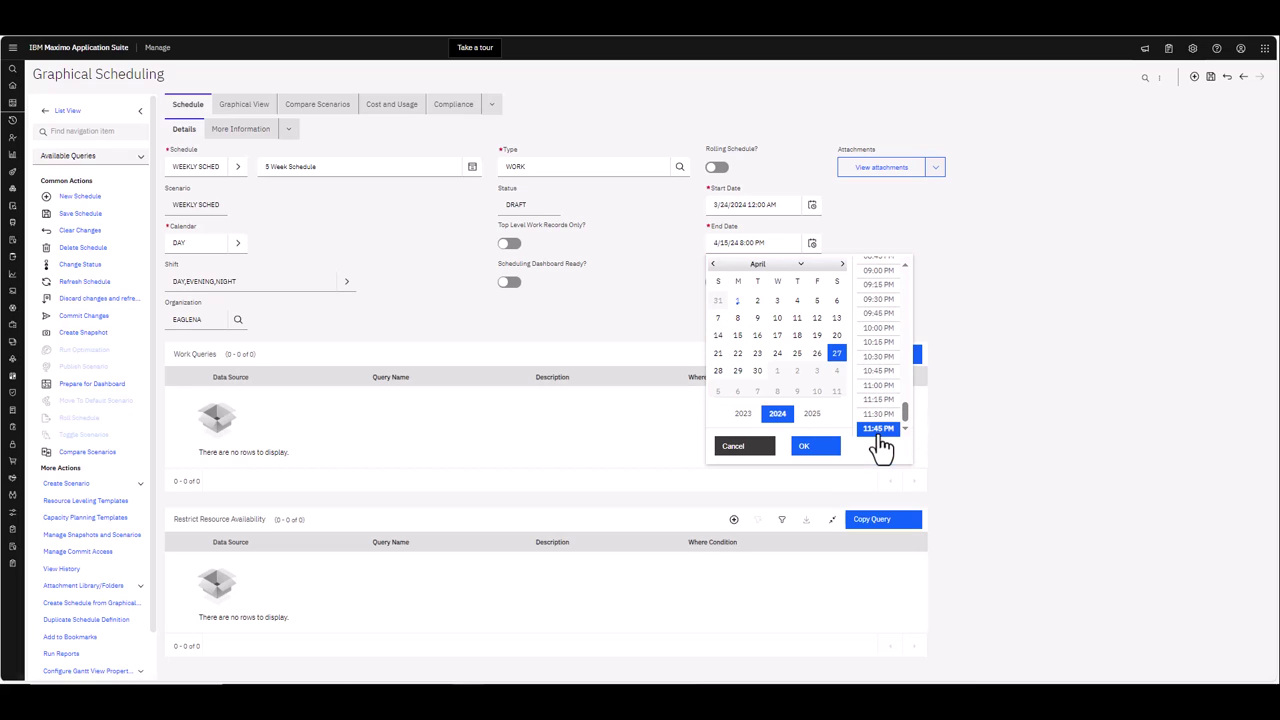
pyautogui.click(810, 450)
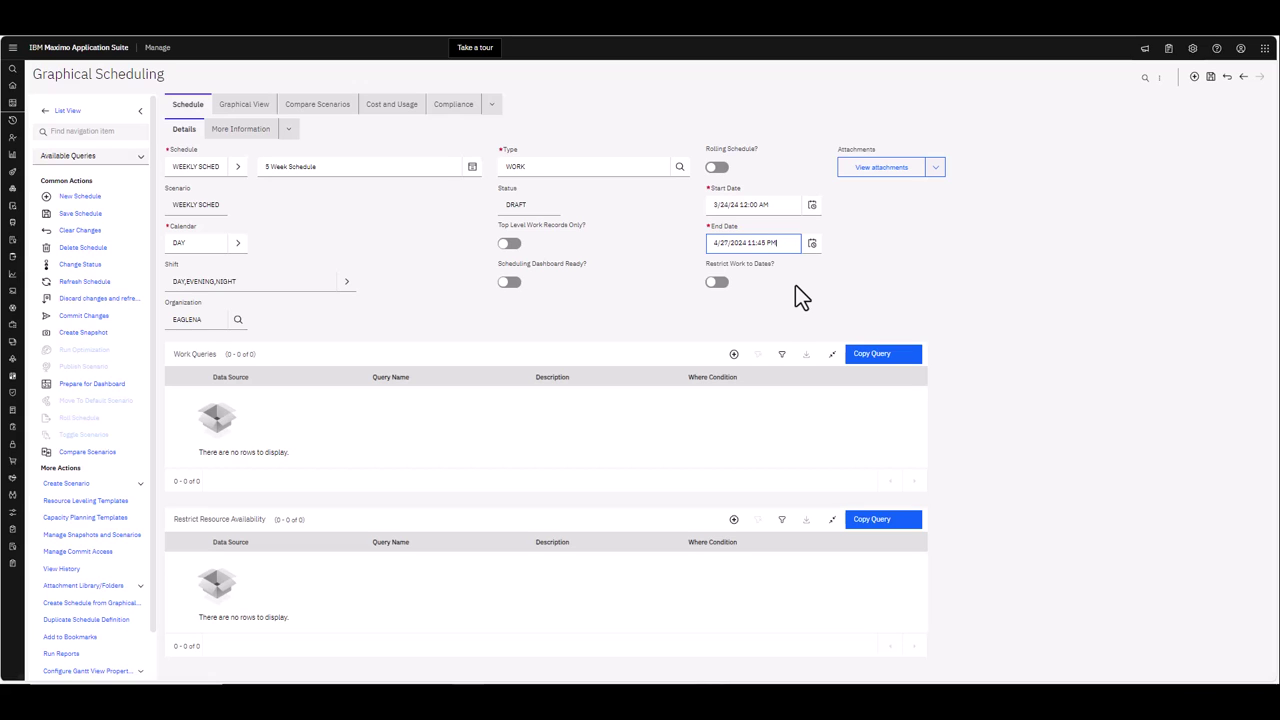
pyautogui.hotkey('ctrl', 'a')
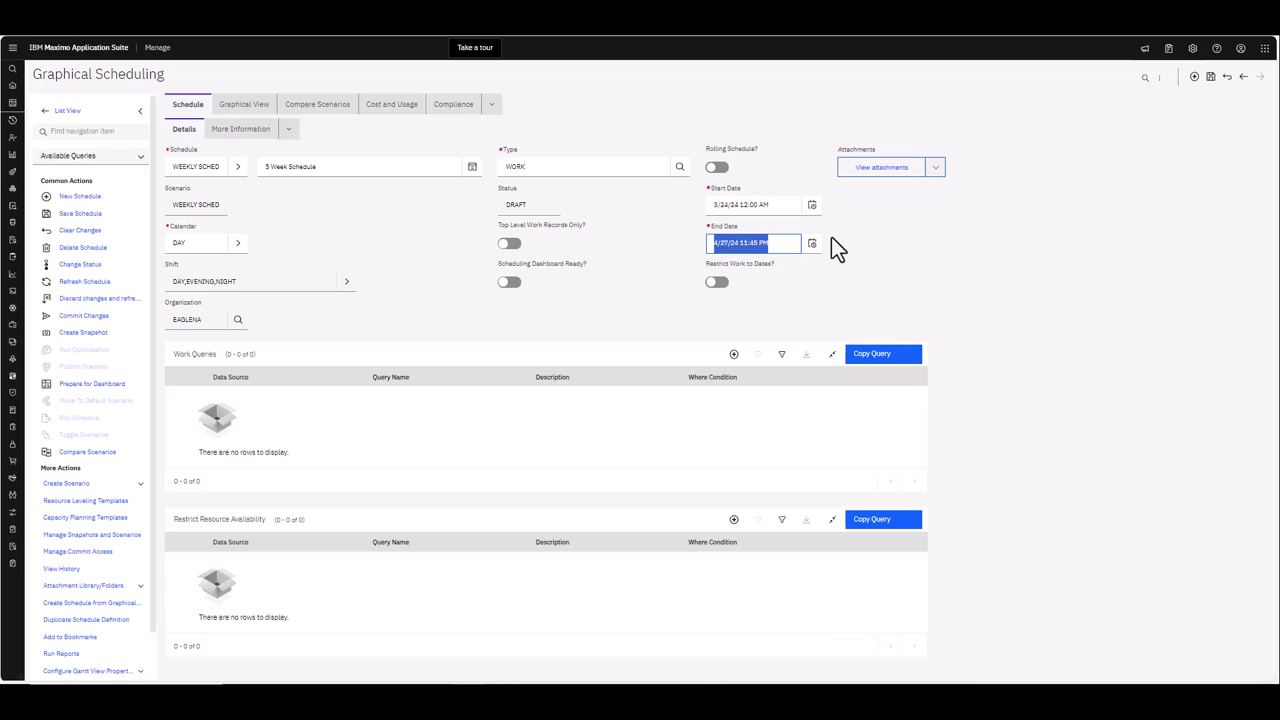
pyautogui.click(714, 283)
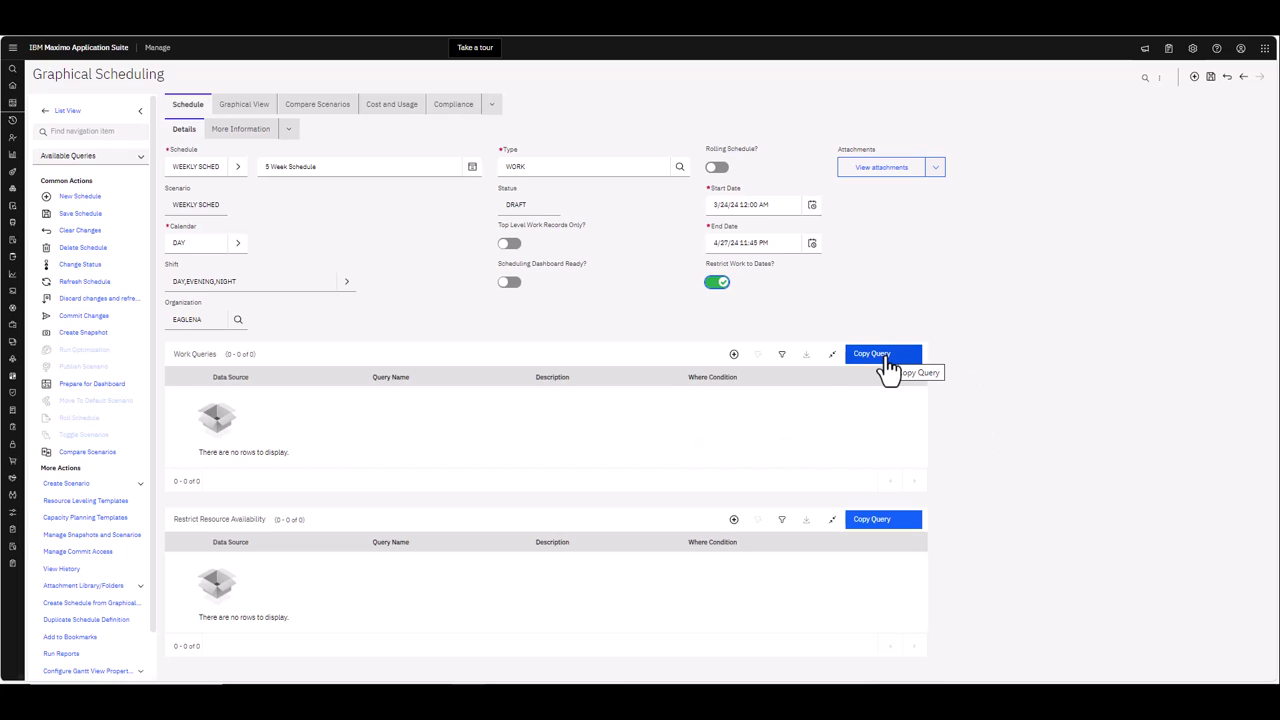
# Step: Add a WORKORDER work query named Weekly Schedule, pasting the where condition for BEDFORD work orders and activities of types CM, EM and PM
pyautogui.click(733, 355)
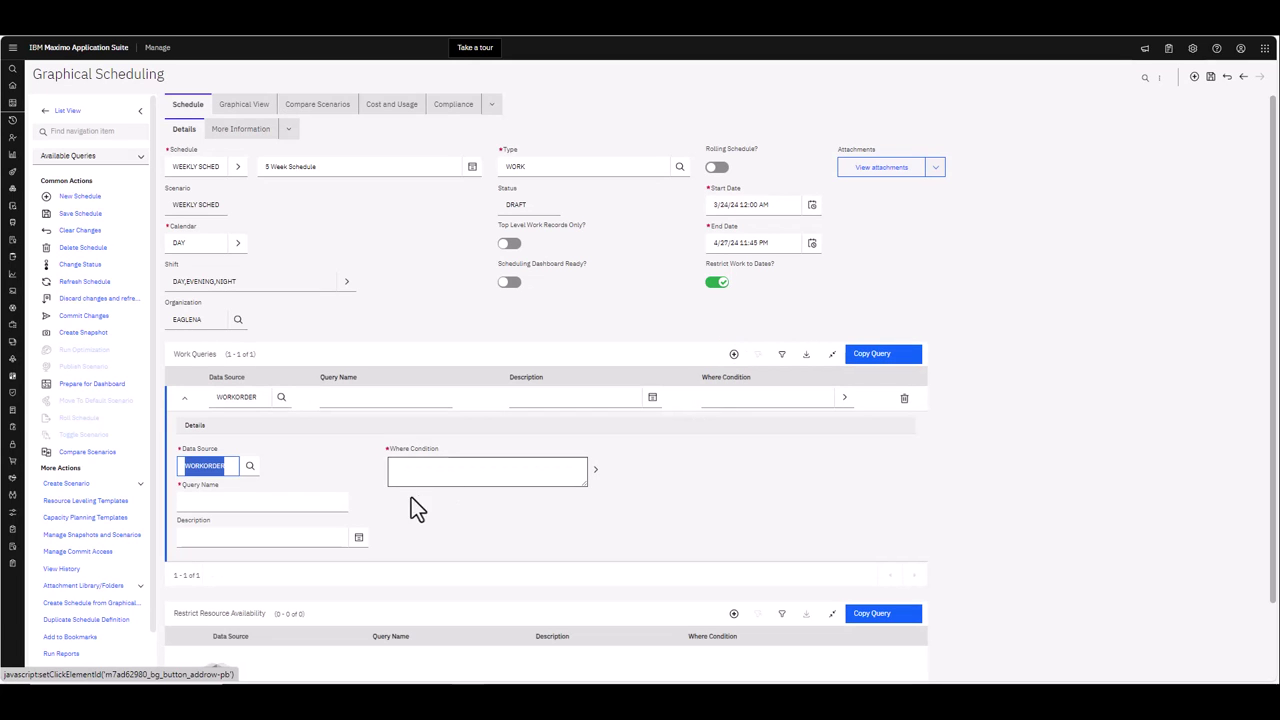
pyautogui.click(401, 466)
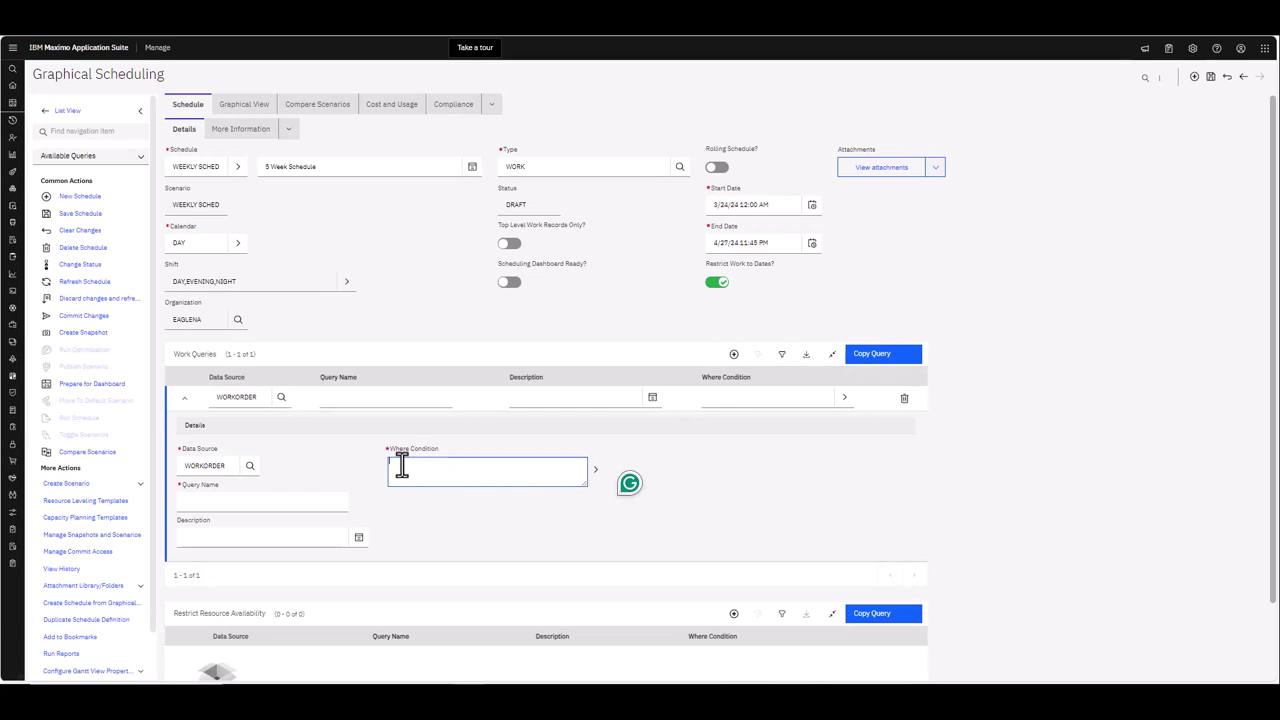
pyautogui.hotkey('ctrl', 'v')
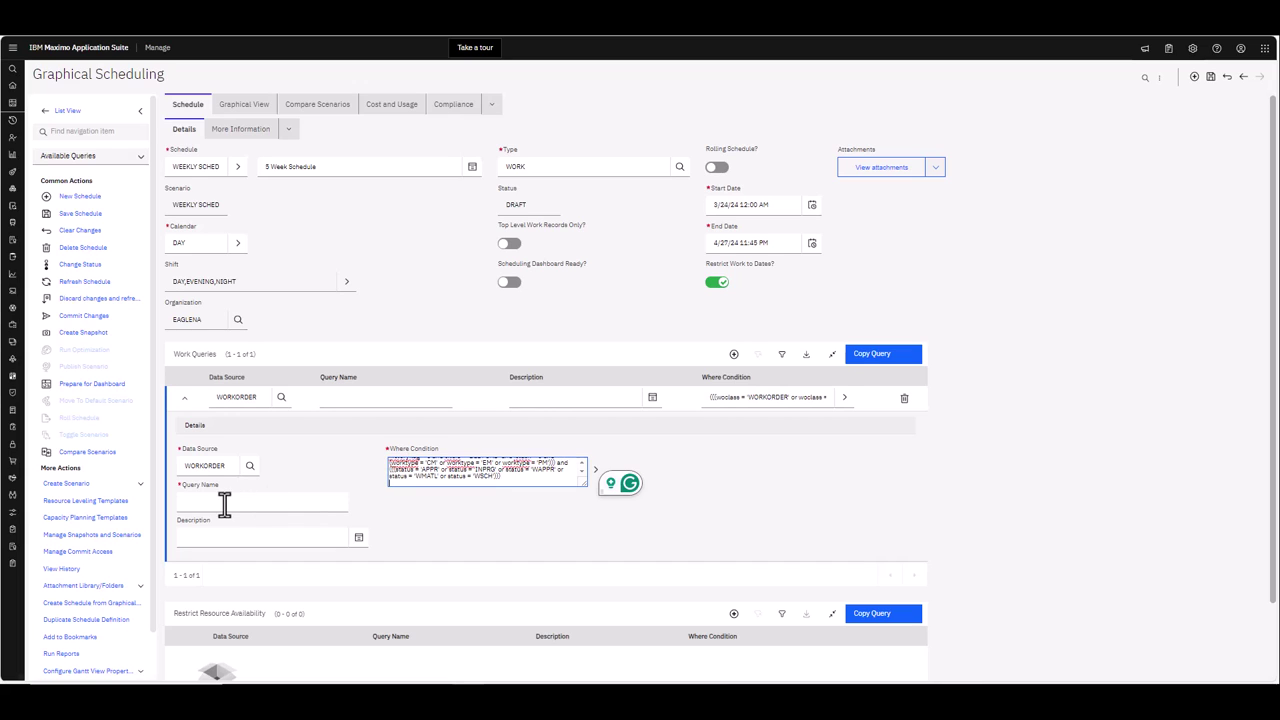
pyautogui.click(206, 505)
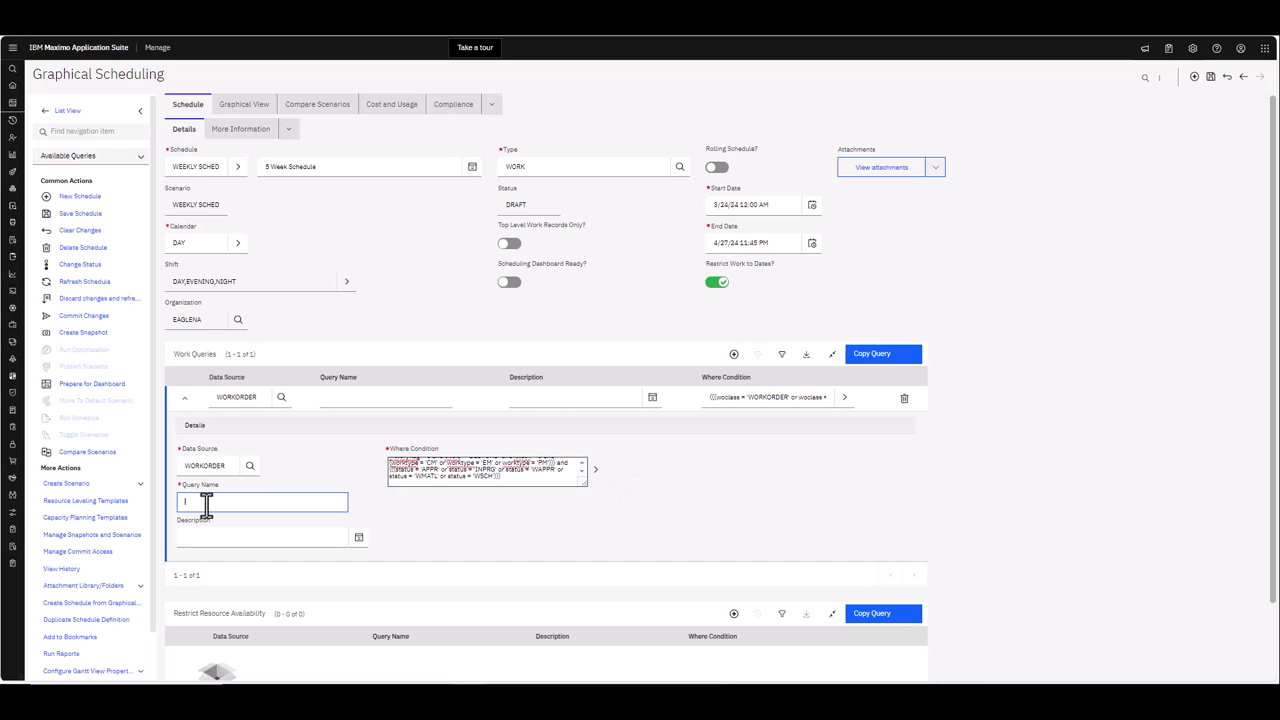
pyautogui.write('Weekly Schedule')
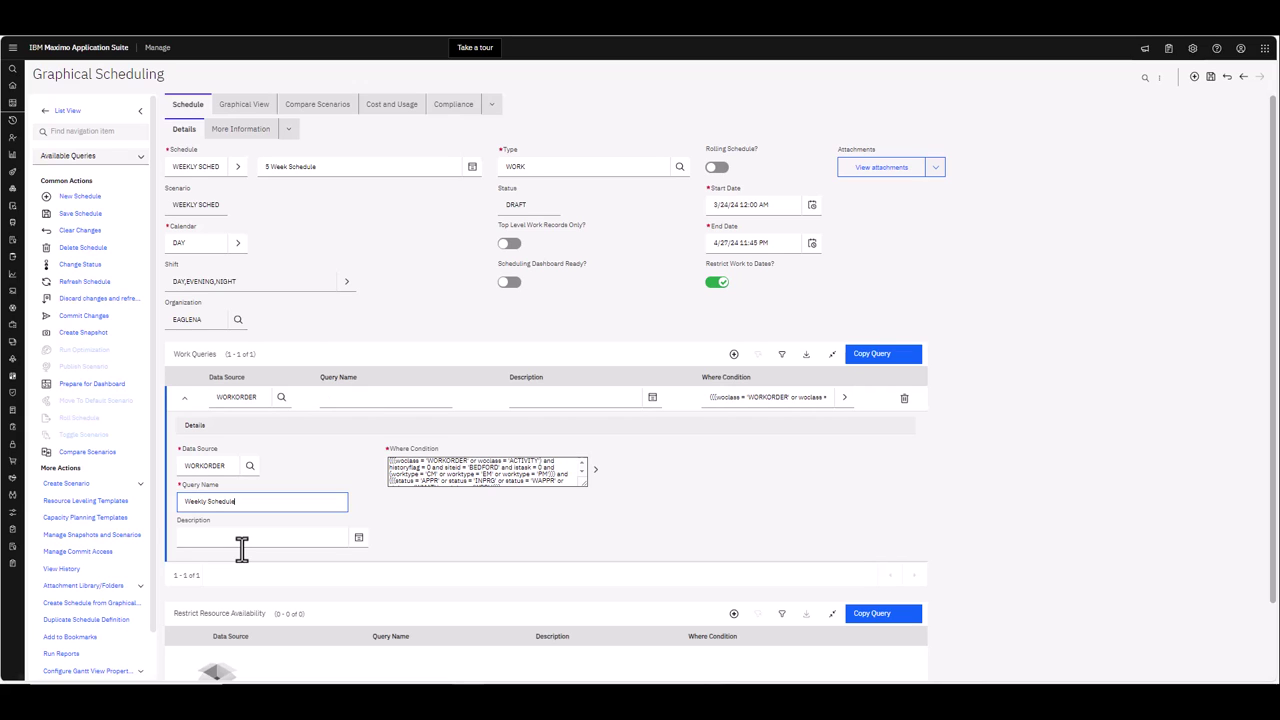
# Step: Review the schedule's additional settings under More Information and save the schedule record
pyautogui.click(250, 134)
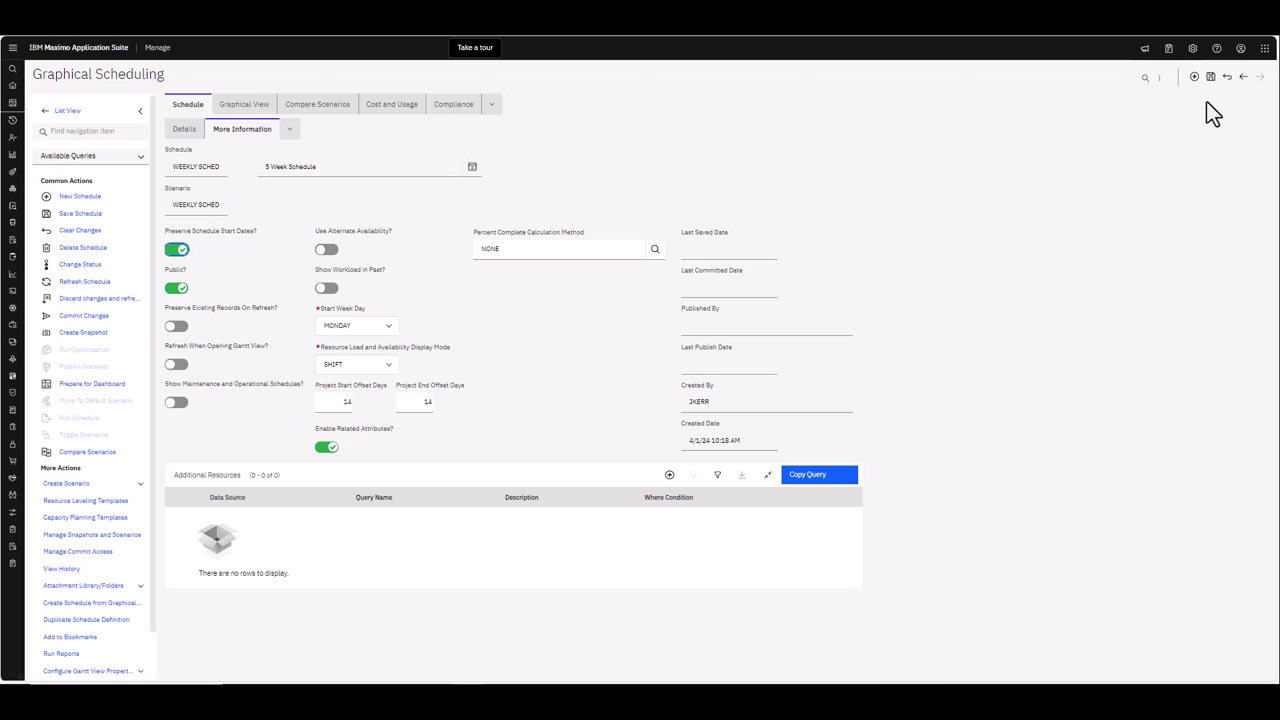
pyautogui.click(1210, 76)
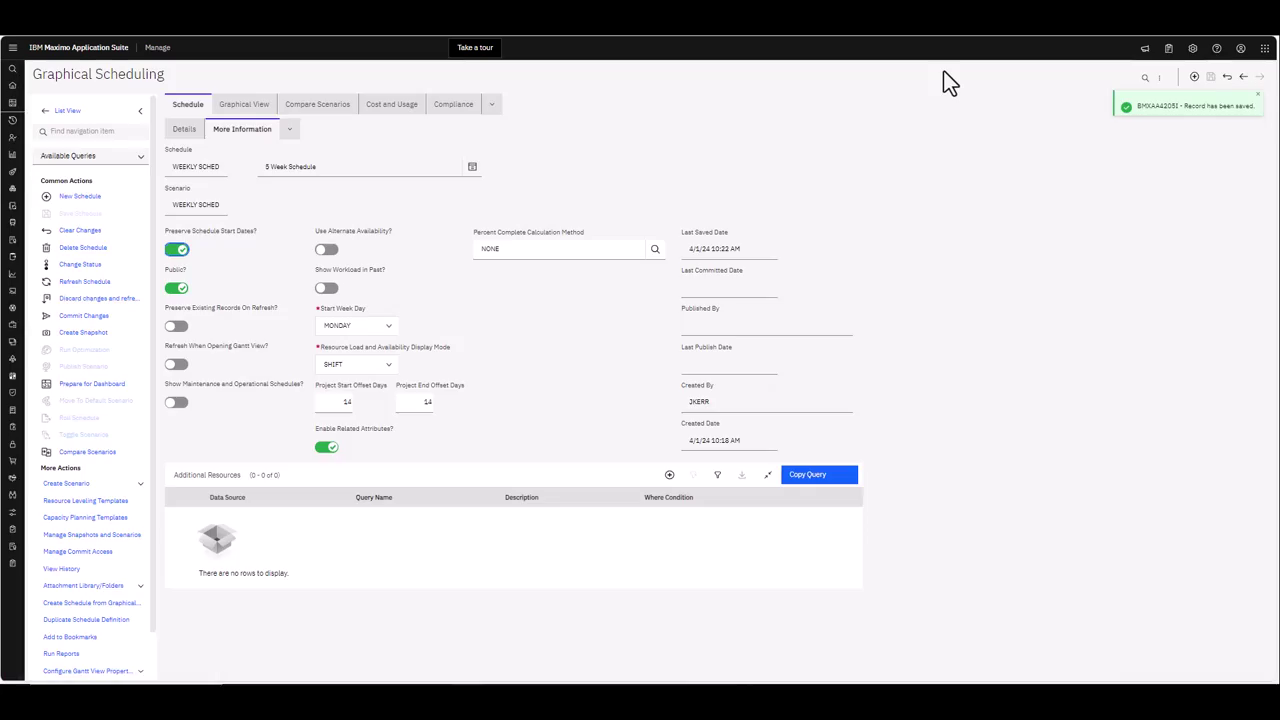
# Step: Show the schedule's Gantt chart, widen the work order table to reveal the columns through Job Plan, and enlarge the work orders area vertically
pyautogui.click(245, 110)
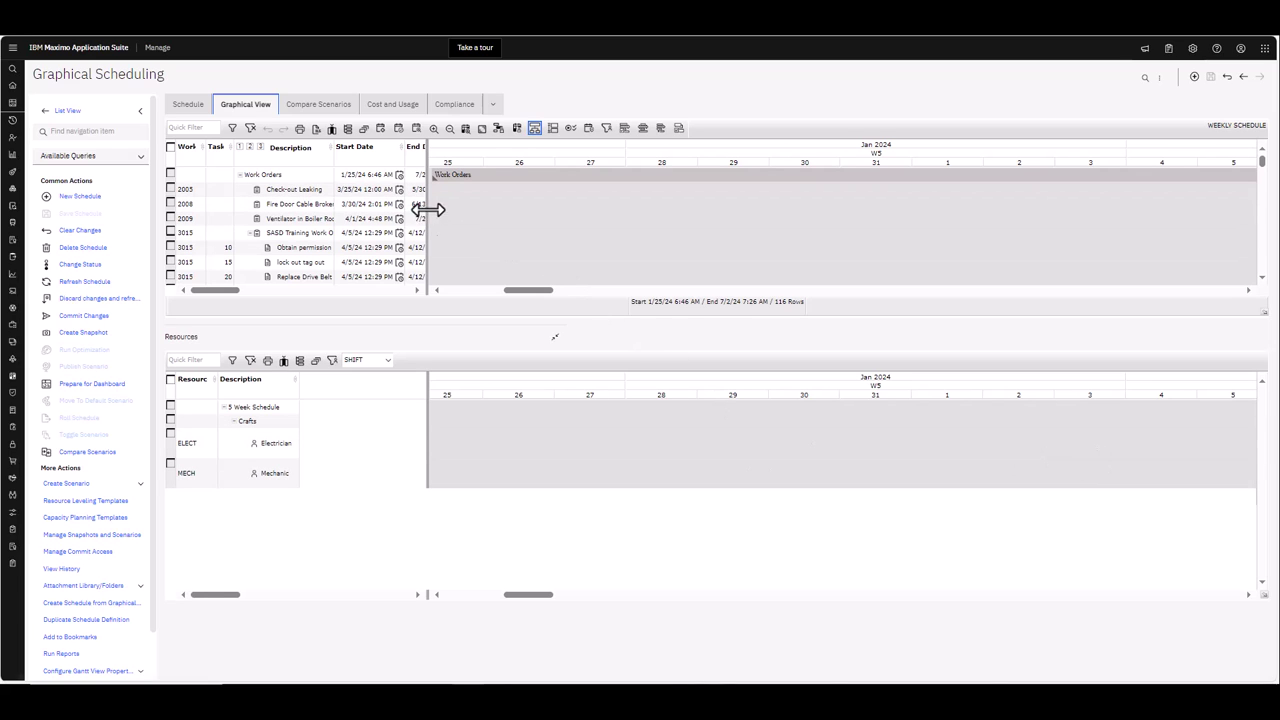
pyautogui.moveTo(425, 212); pyautogui.dragTo(750, 200)
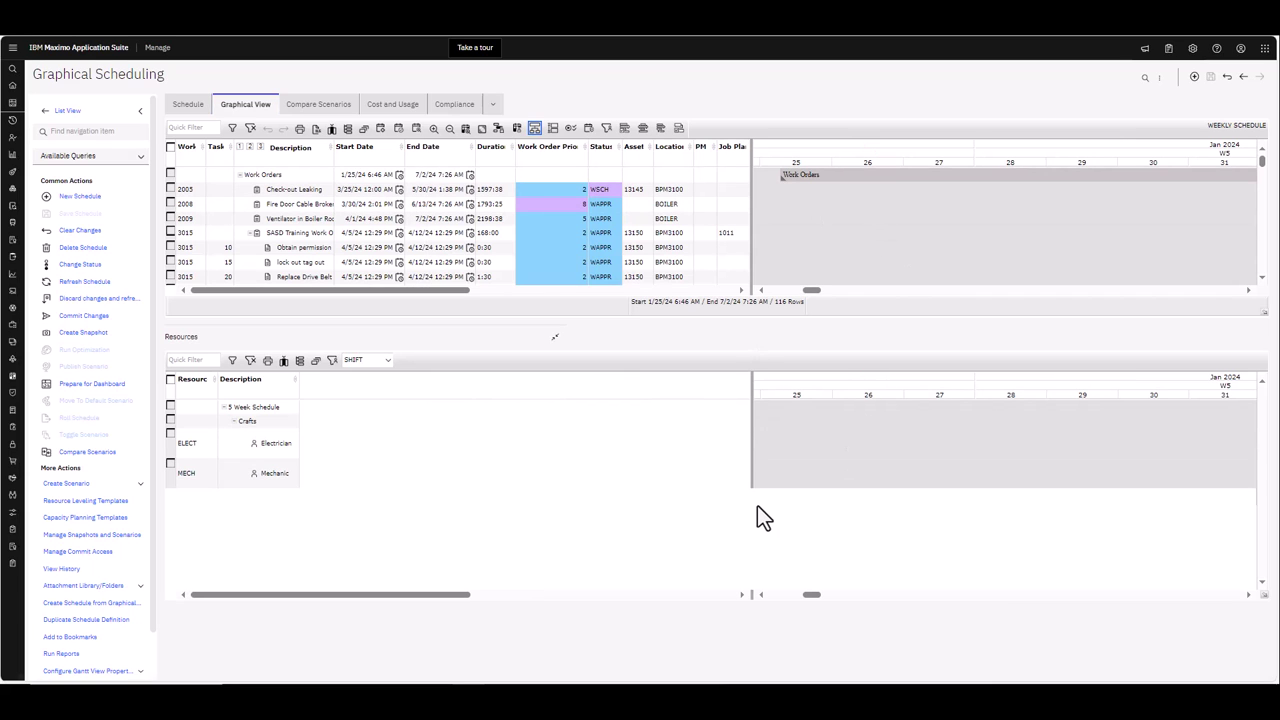
pyautogui.moveTo(1262, 310); pyautogui.dragTo(1272, 368)
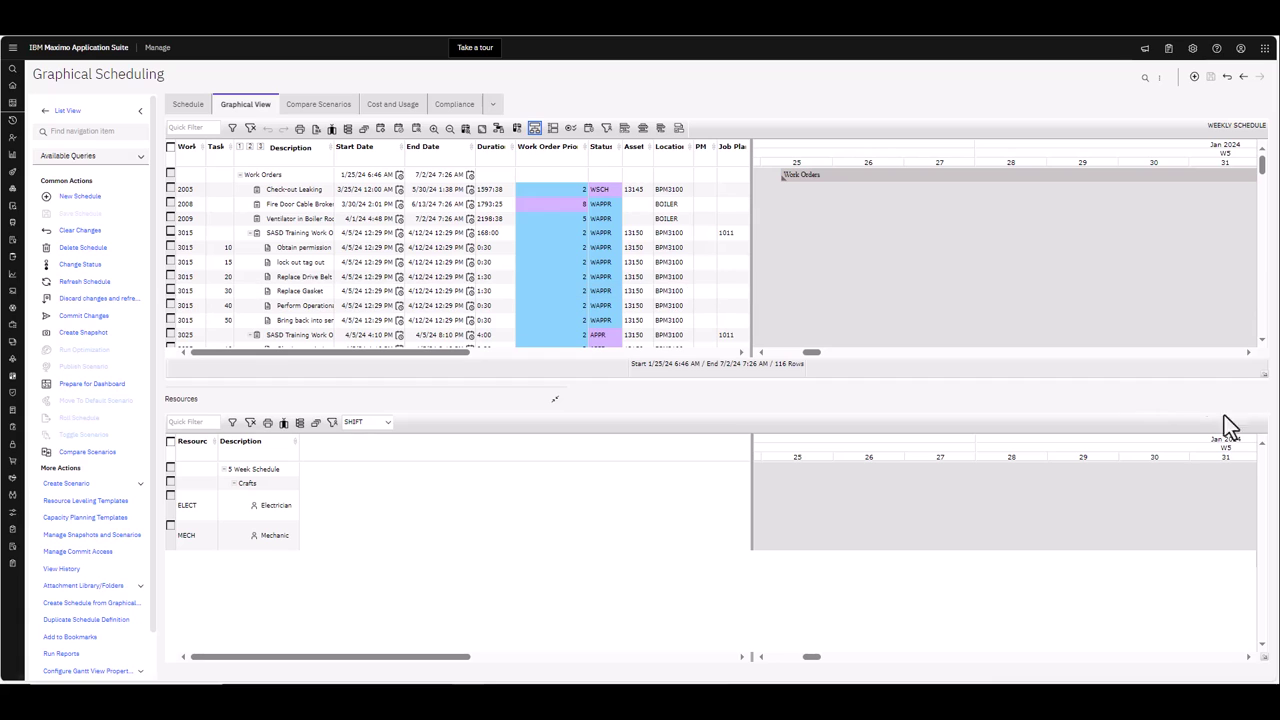
pyautogui.moveTo(1262, 376); pyautogui.dragTo(1277, 478)
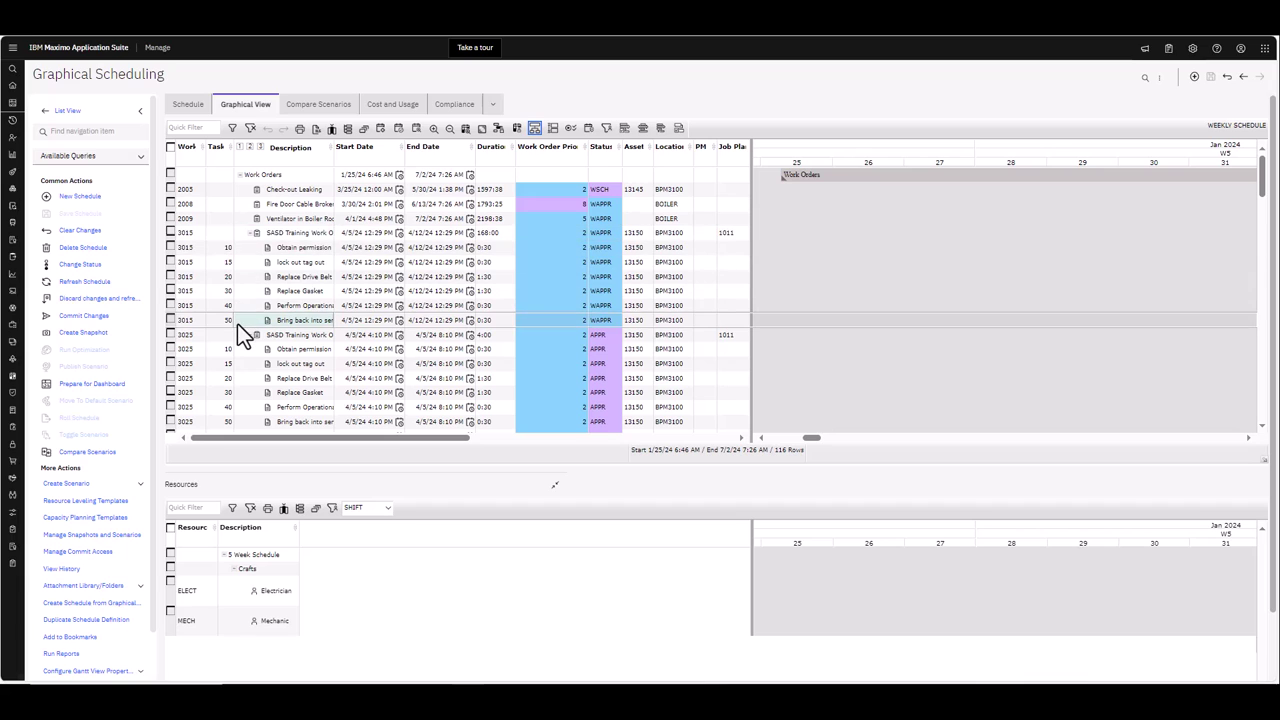
# Step: Collapse and re-expand the tasks under SASD Training work order 3015
pyautogui.click(250, 233)
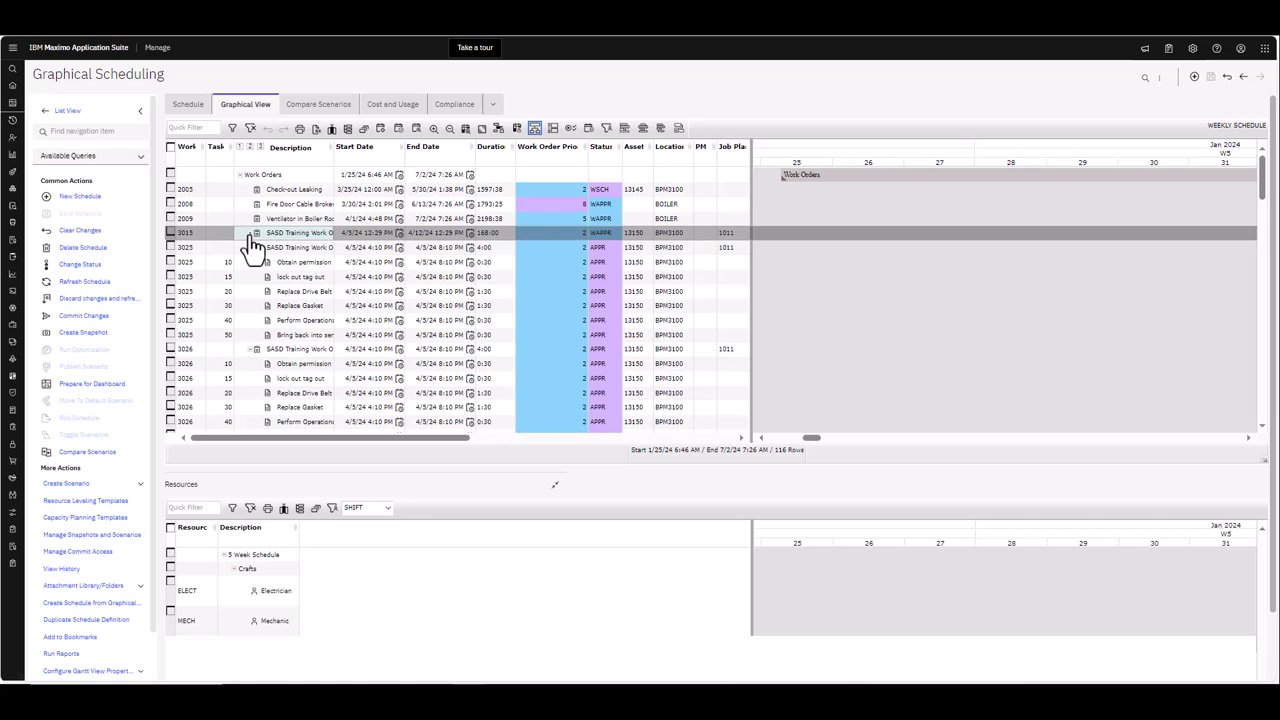
pyautogui.click(250, 234)
pyautogui.click(250, 234)
pyautogui.click(250, 234)
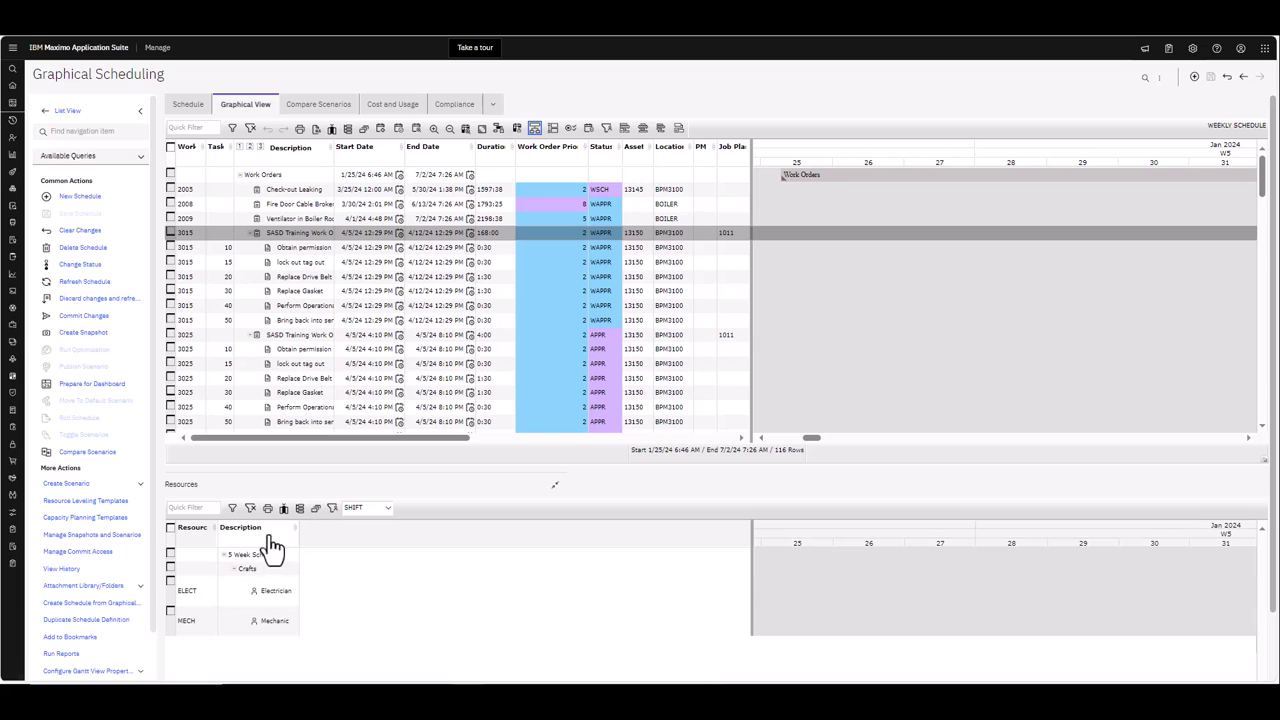
# Step: Widen the Description and Resource columns in the Resources table
pyautogui.moveTo(297, 531); pyautogui.dragTo(742, 532)
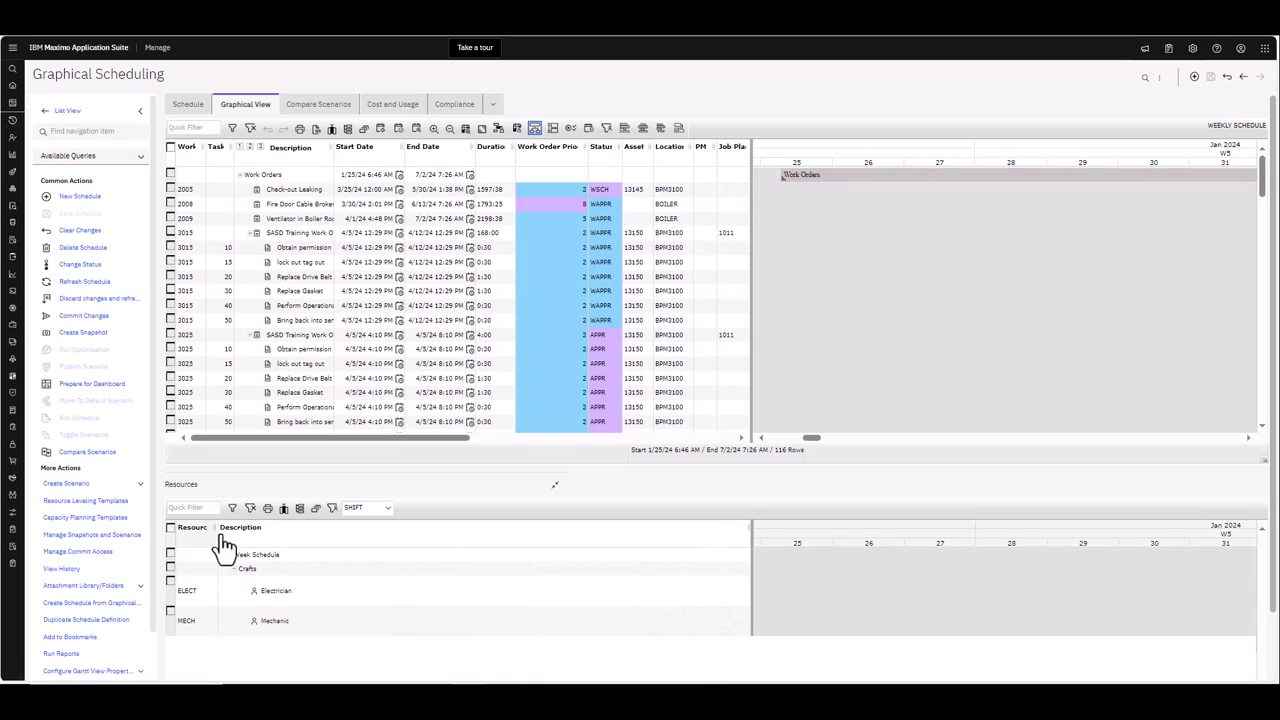
pyautogui.moveTo(217, 534); pyautogui.dragTo(348, 534)
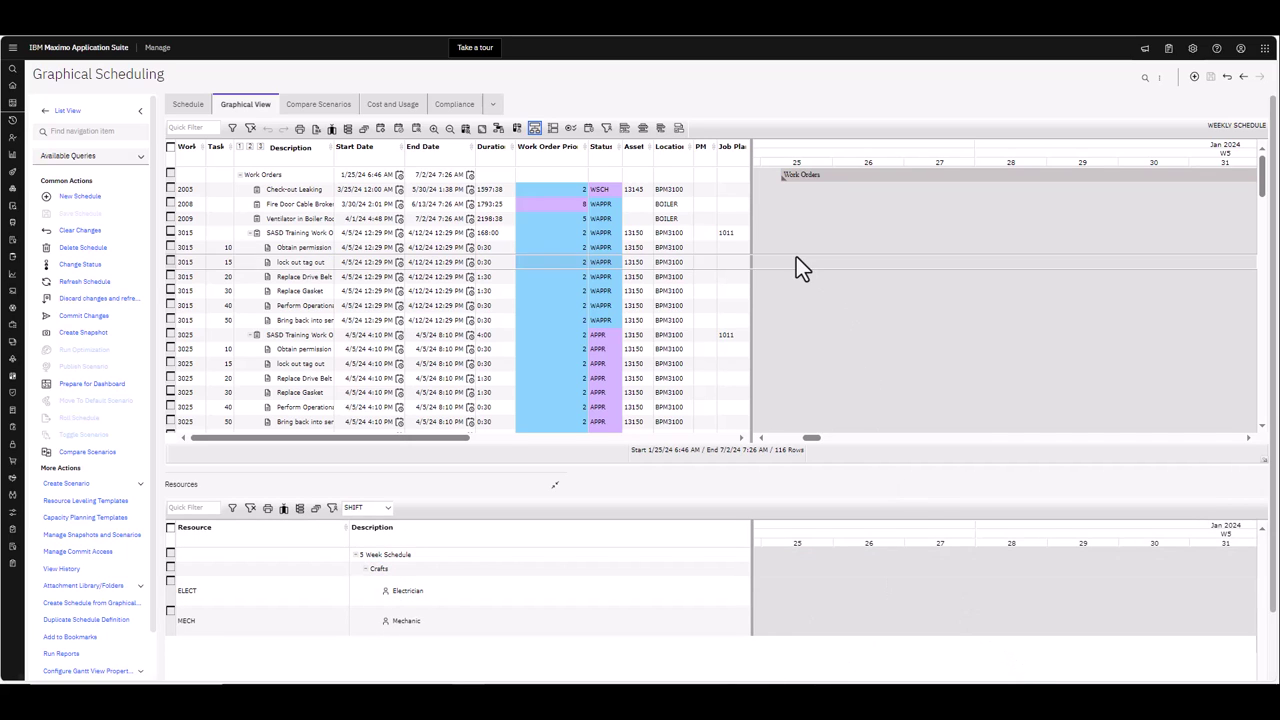
# Step: Sort the work orders by start date in ascending order and look through the sorted list
pyautogui.click(382, 157)
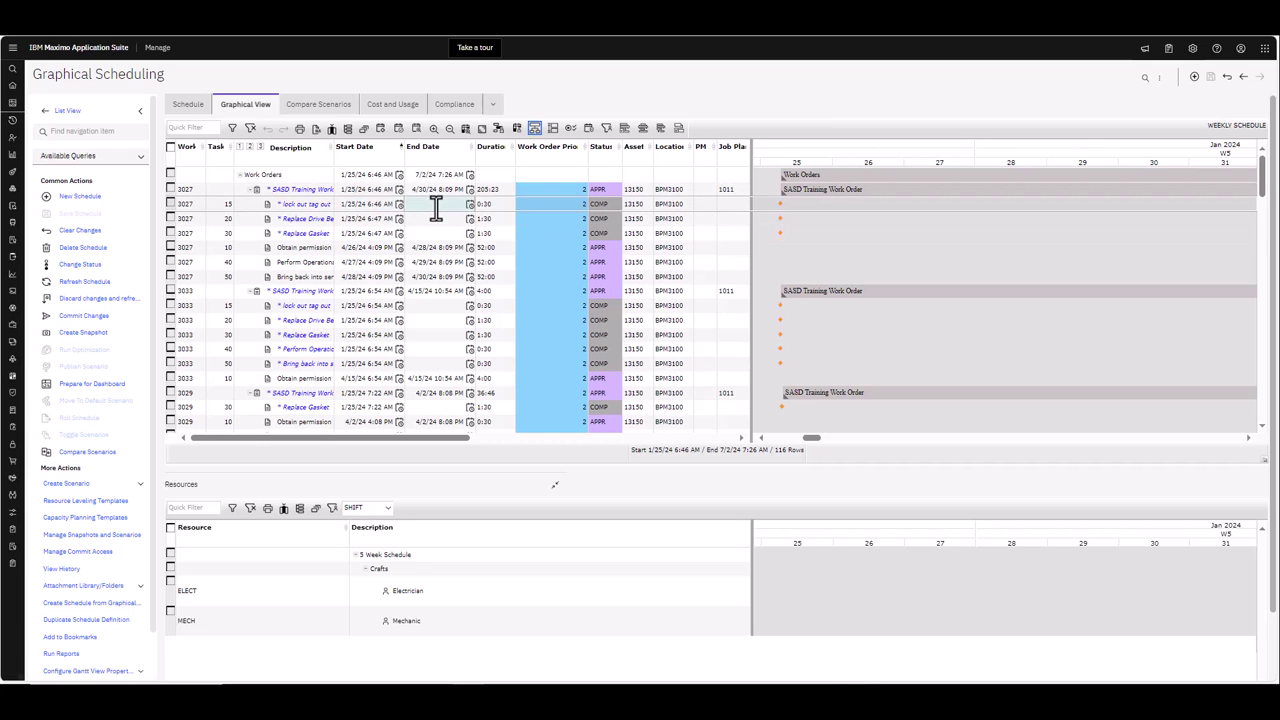
pyautogui.scroll(-3, 865, 299)
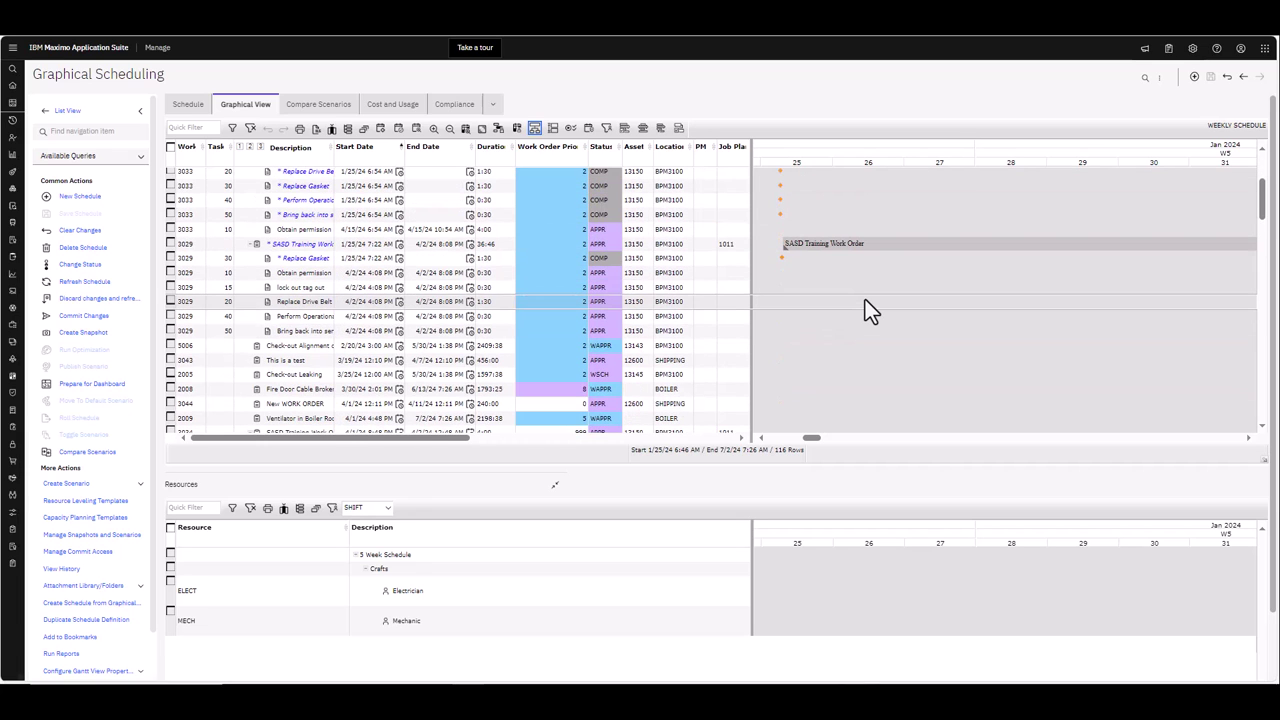
pyautogui.scroll(-1, 865, 311)
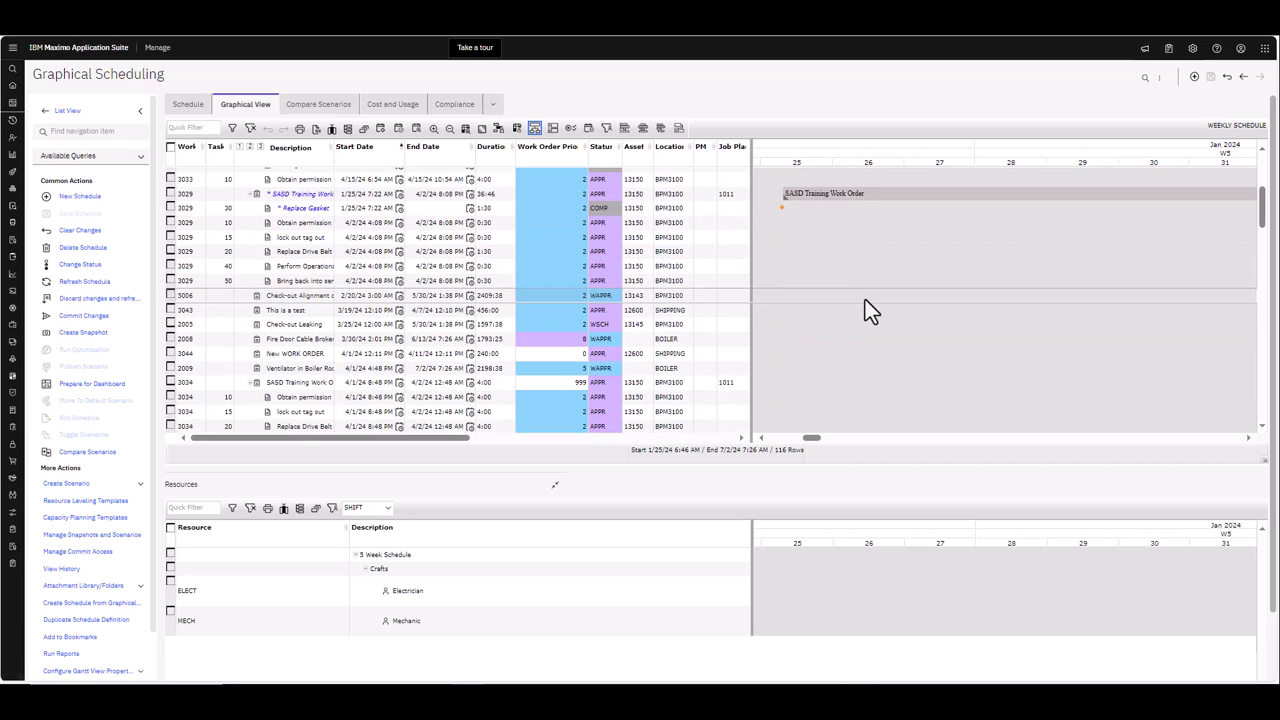
# Step: Fit the whole timeline in the Gantt chart, zoom it to April 2024, and set the resource load display to DAILY
pyautogui.rightClick(772, 240)
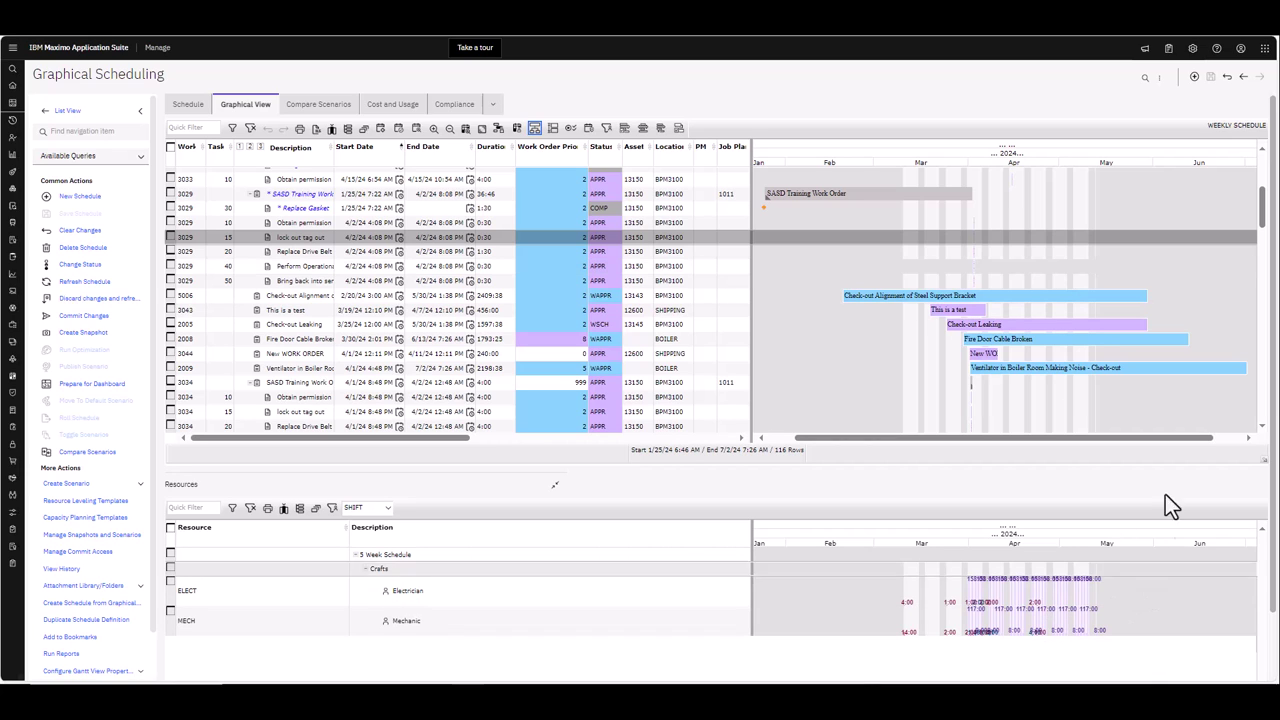
pyautogui.doubleClick(1018, 162)
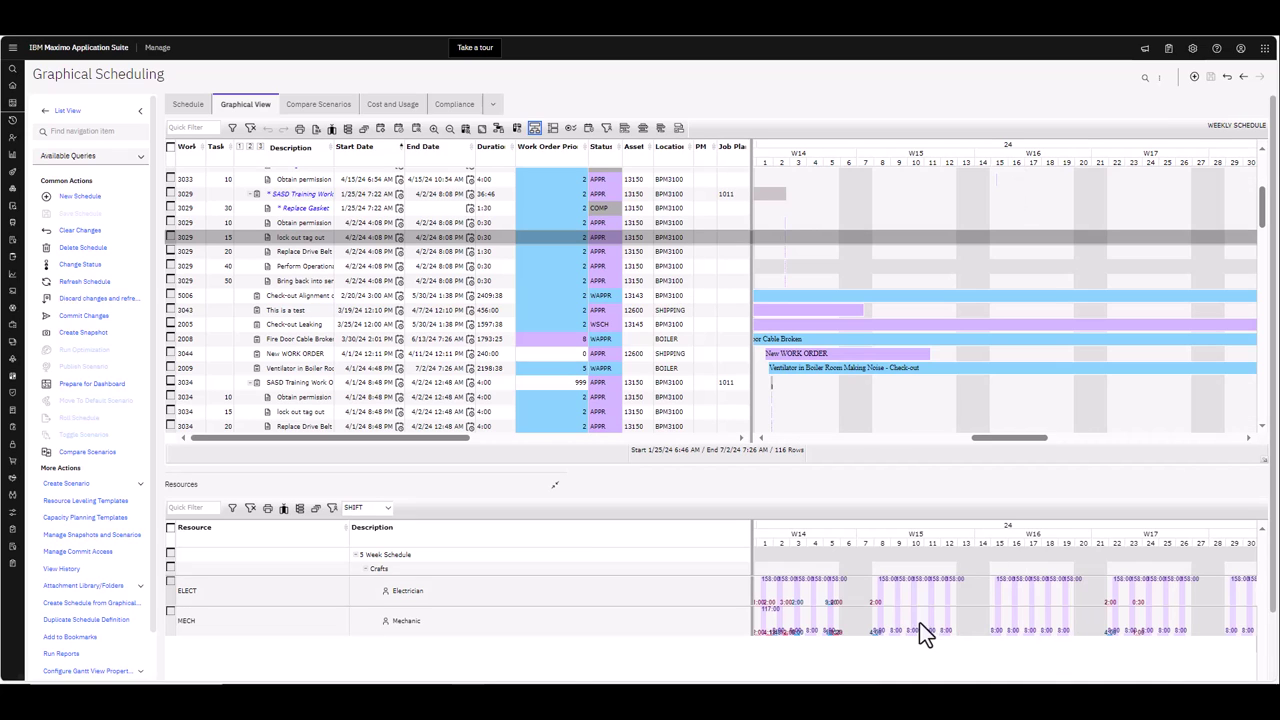
pyautogui.click(384, 510)
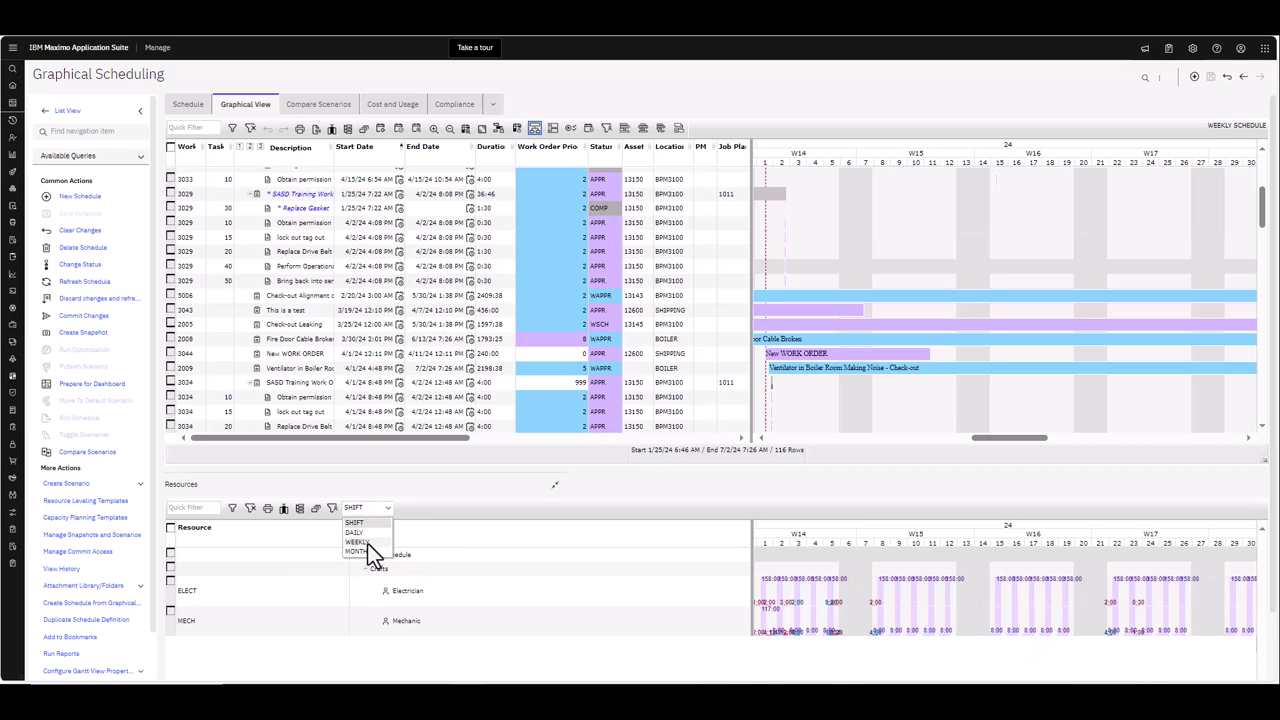
pyautogui.click(363, 534)
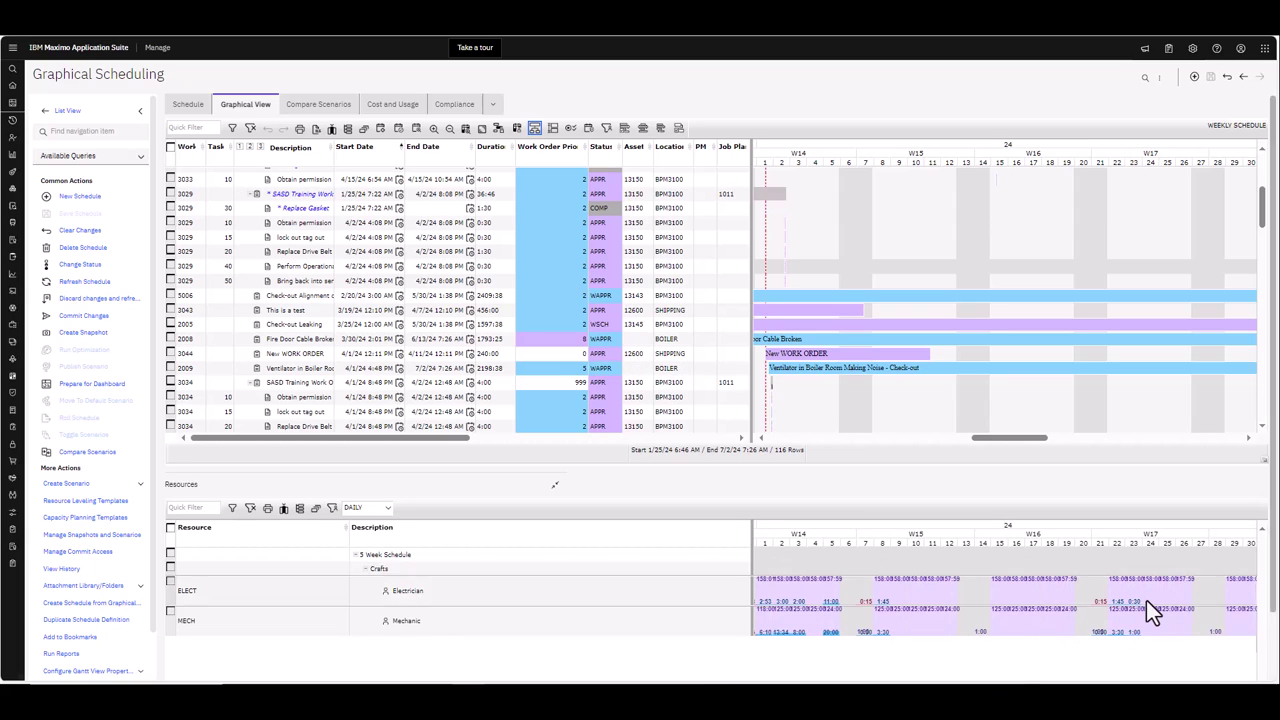
# Step: Zoom the timeline to show week W14 by day and collapse the tasks under SASD Training work order 3029
pyautogui.click(913, 156)
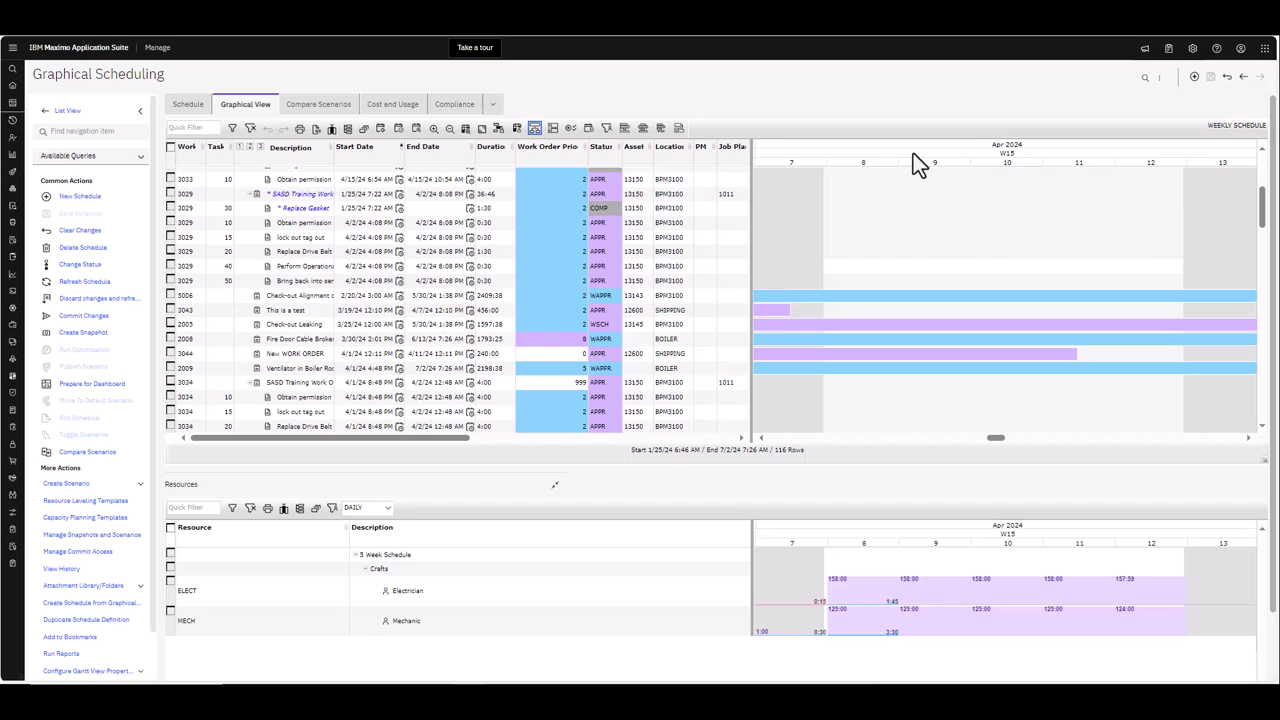
pyautogui.moveTo(997, 437); pyautogui.dragTo(987, 434)
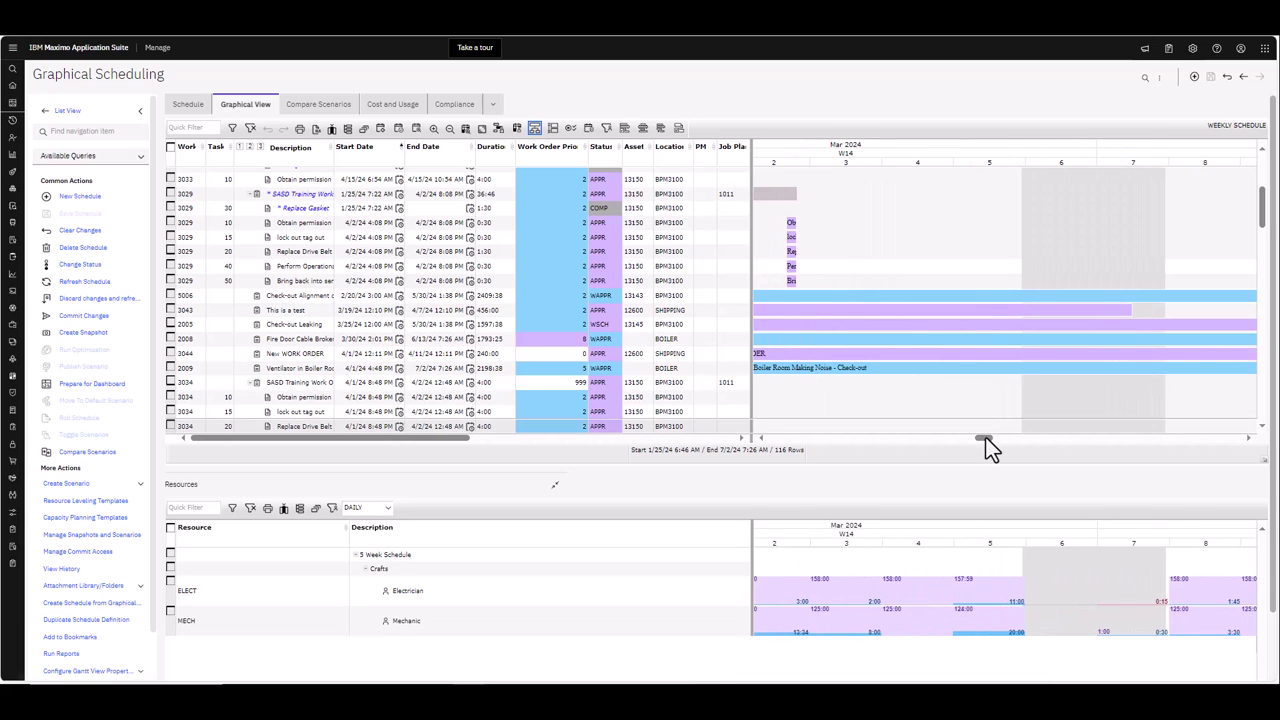
pyautogui.moveTo(985, 431); pyautogui.dragTo(981, 437)
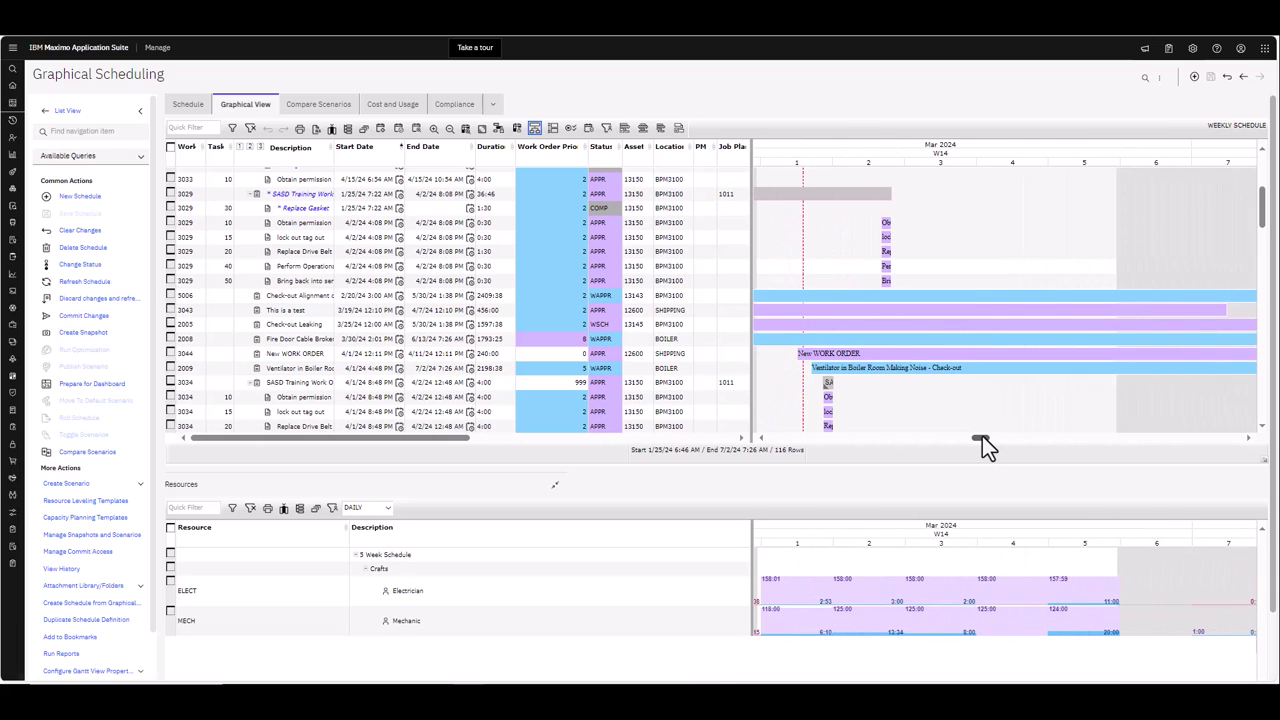
pyautogui.click(250, 195)
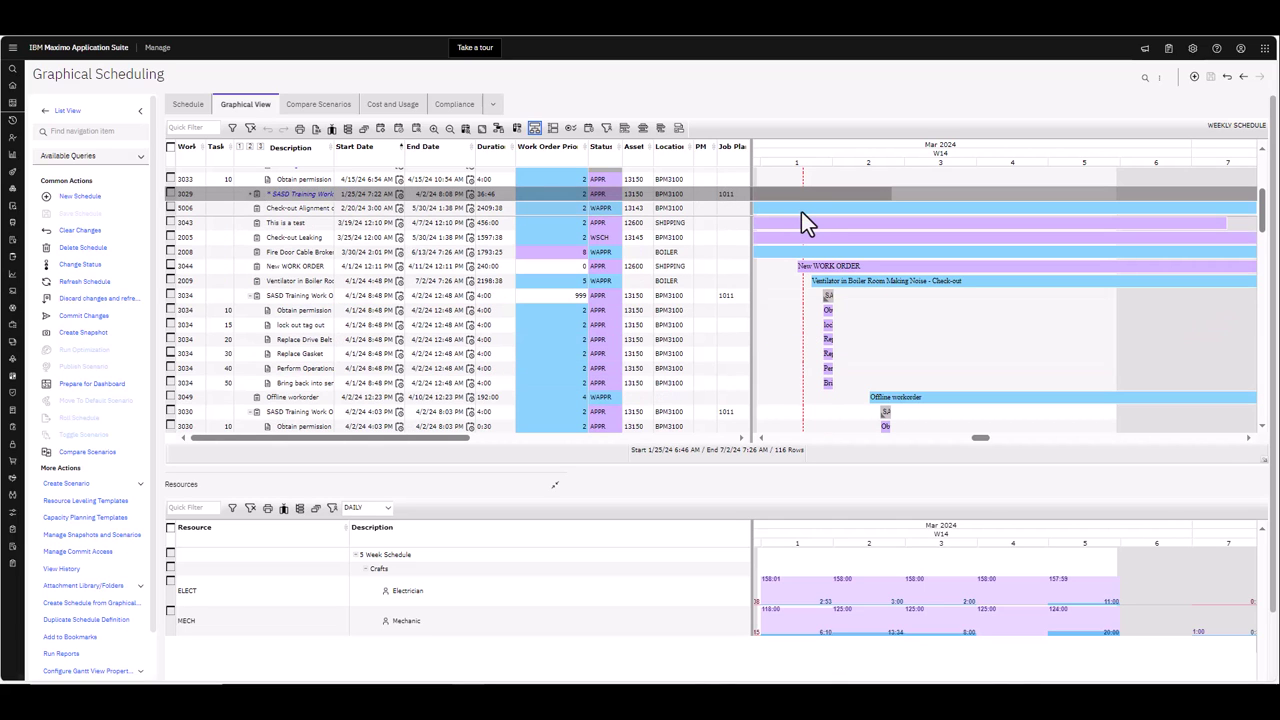